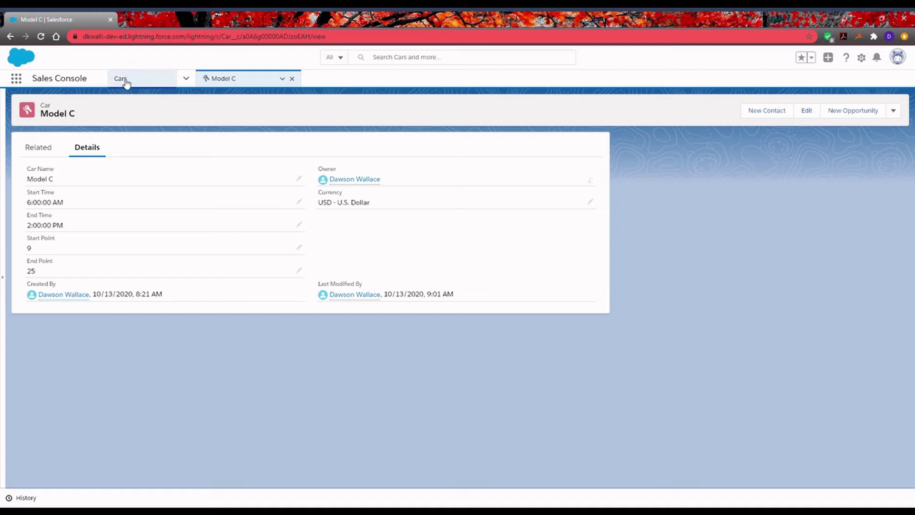
Review the Start Time, End Time, Start Point and End Point fields on the Model C car record
triple_click(31, 195)
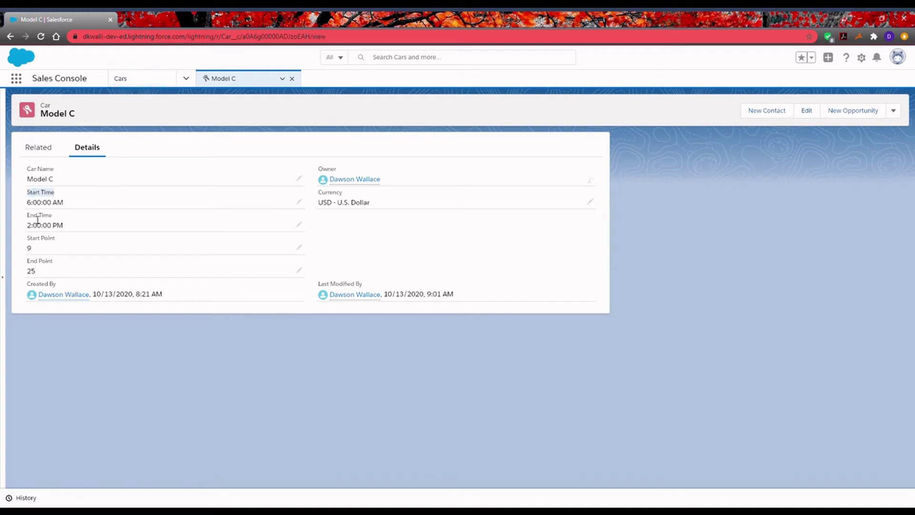
drag(38, 220, 56, 262)
click(391, 256)
drag(28, 240, 75, 245)
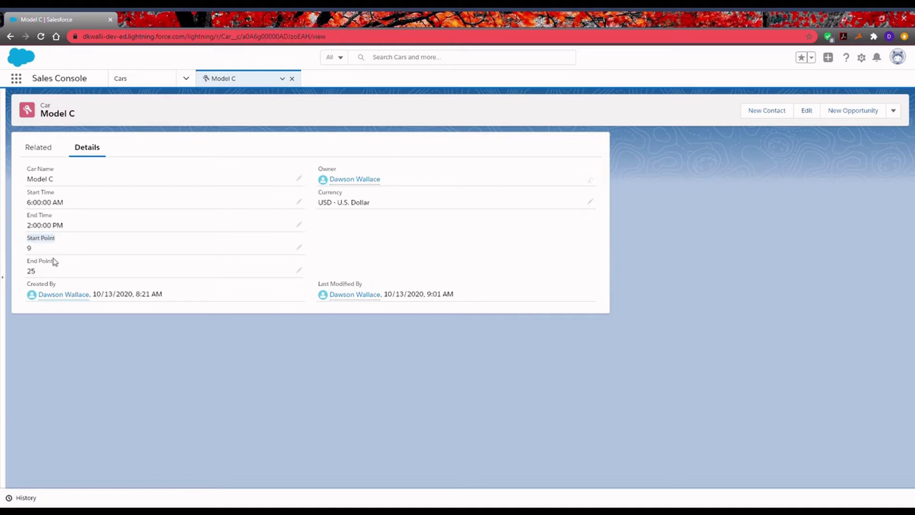
drag(27, 264, 81, 266)
click(421, 232)
Open the Fields & Relationships list of the Car object in Setup's Object Manager
click(862, 57)
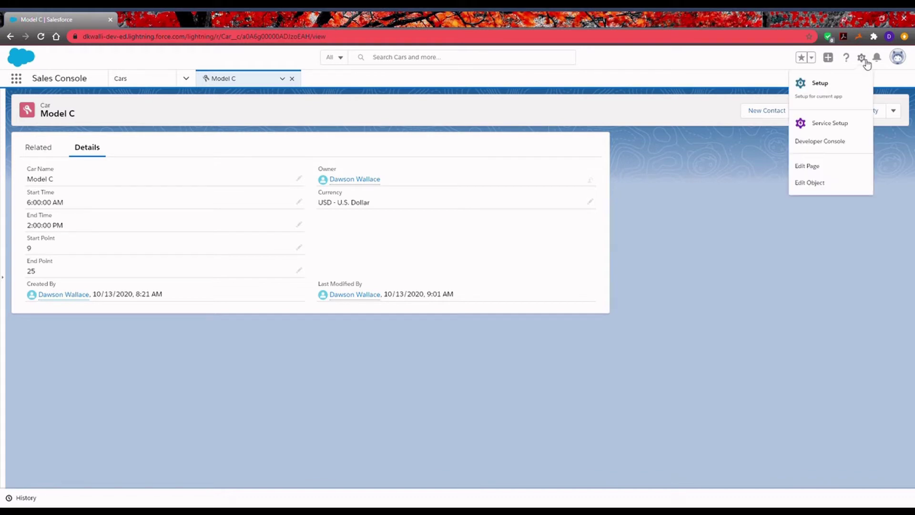
click(835, 90)
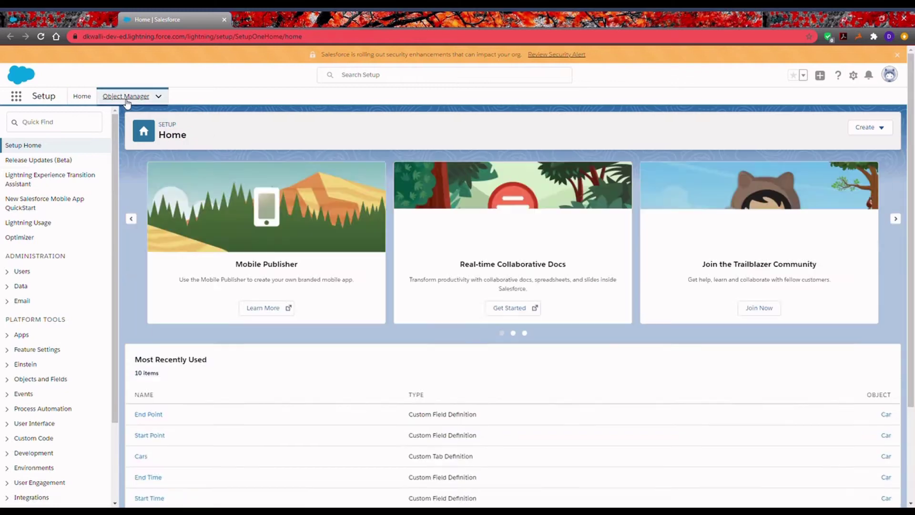
click(128, 95)
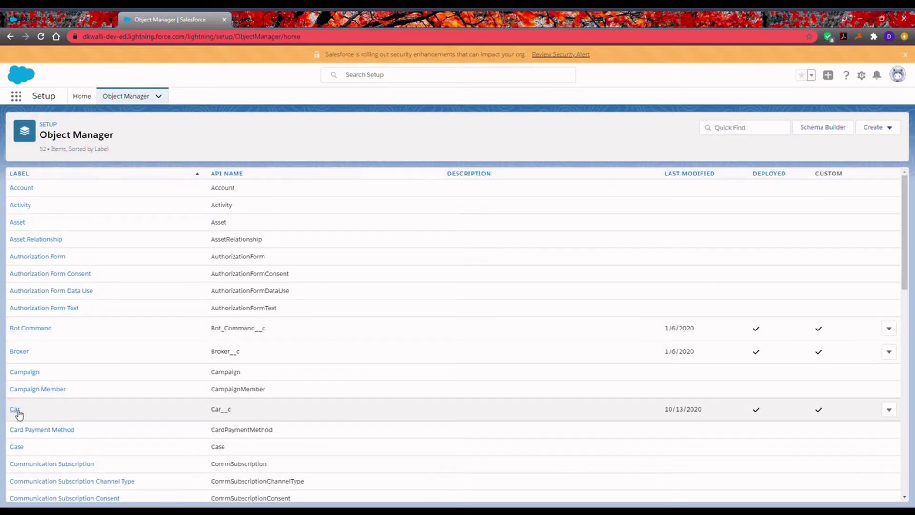
click(15, 409)
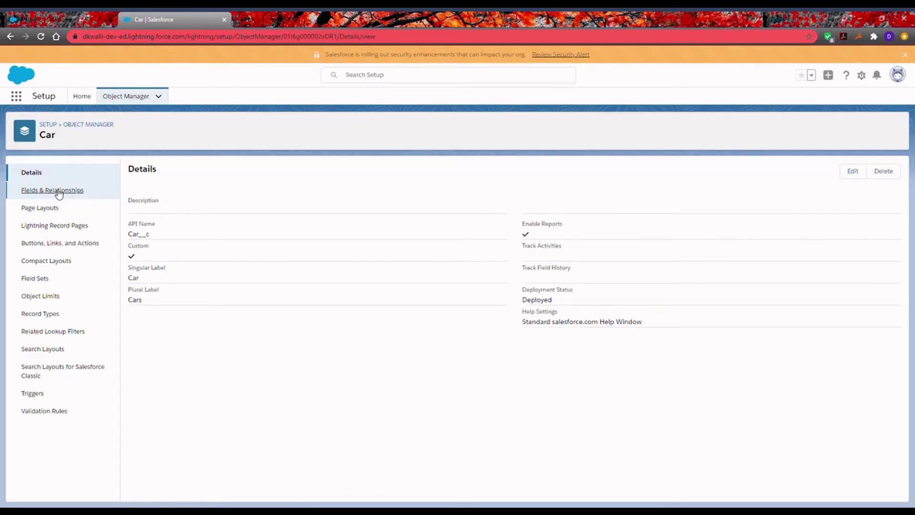
click(58, 191)
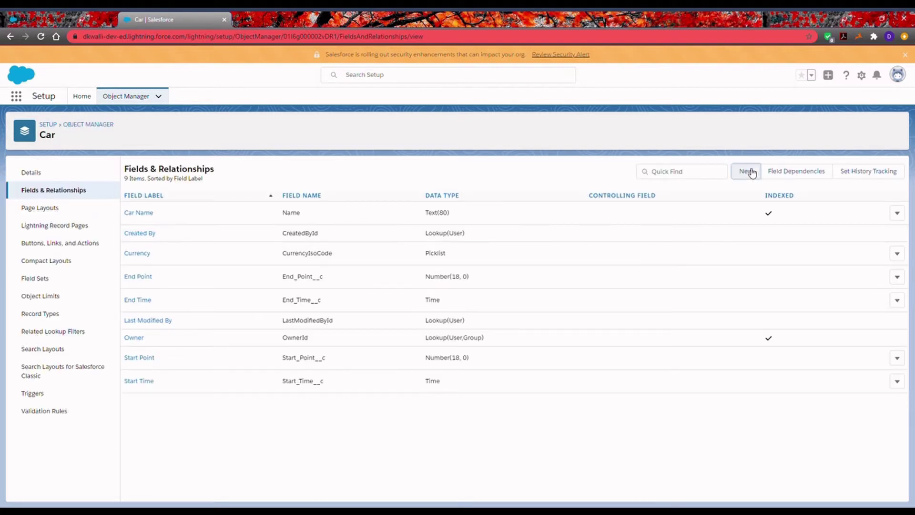
Start a new custom field on the Car object with the Formula data type
click(747, 171)
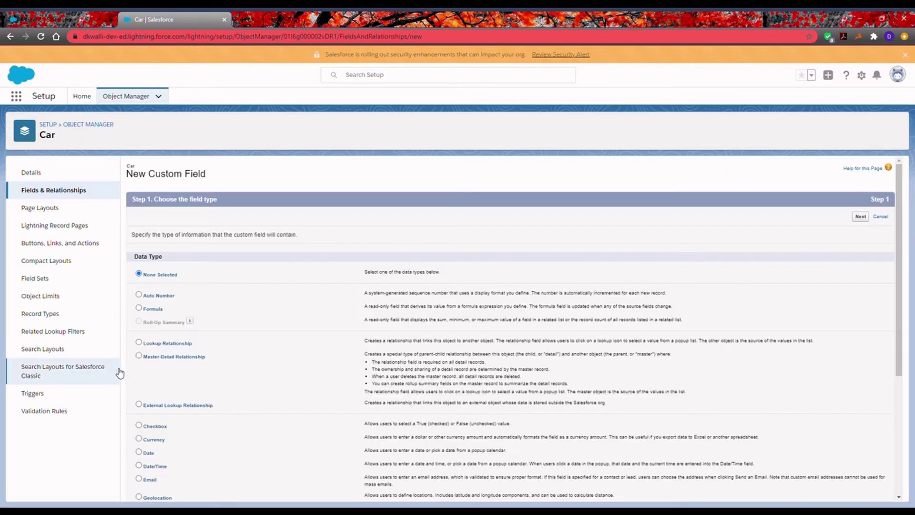
click(139, 308)
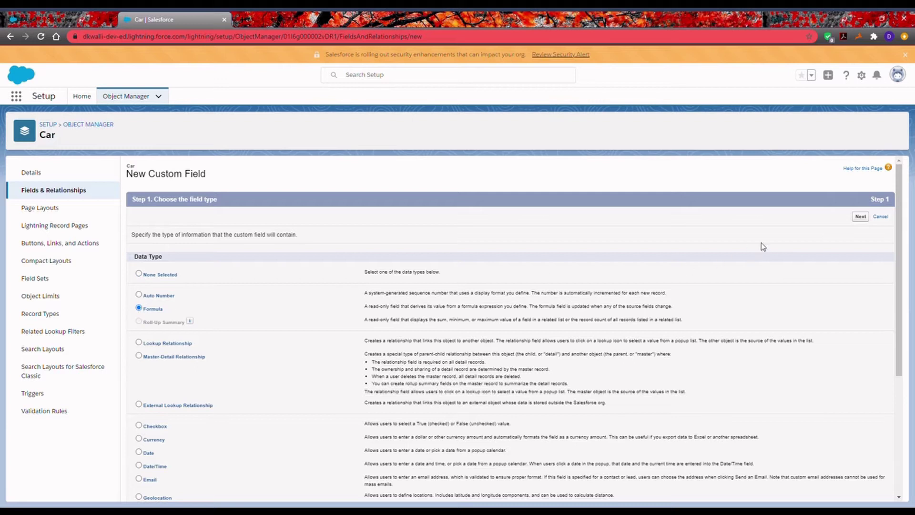
click(860, 217)
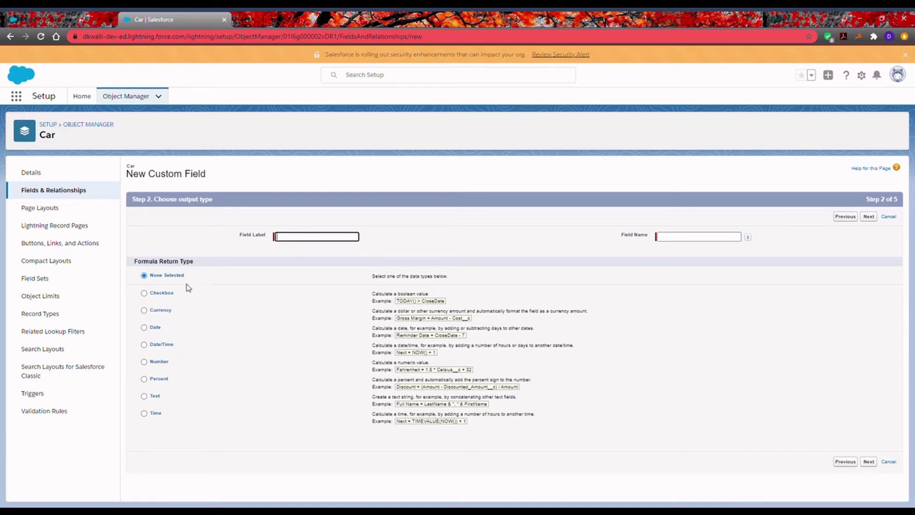
Label the formula field Distance with a Number return type and continue to the formula entry
click(144, 362)
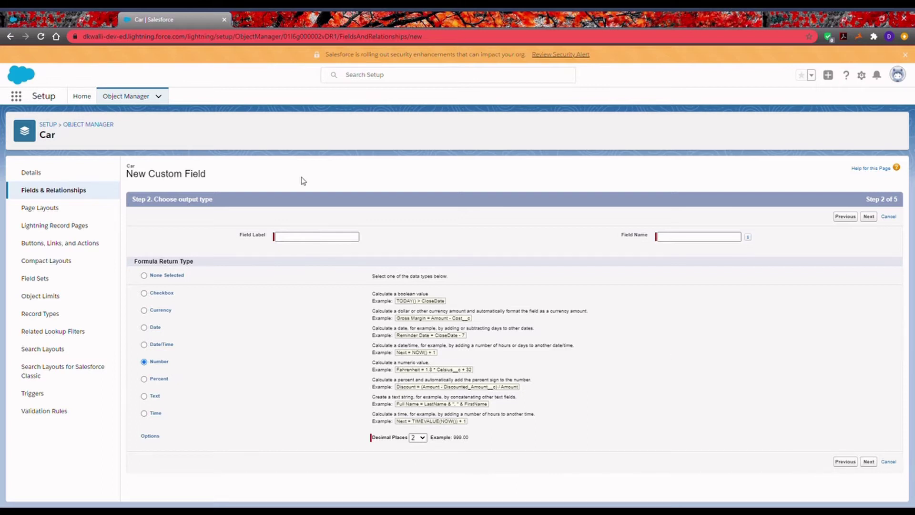
click(289, 241)
text(Di)
click(284, 248)
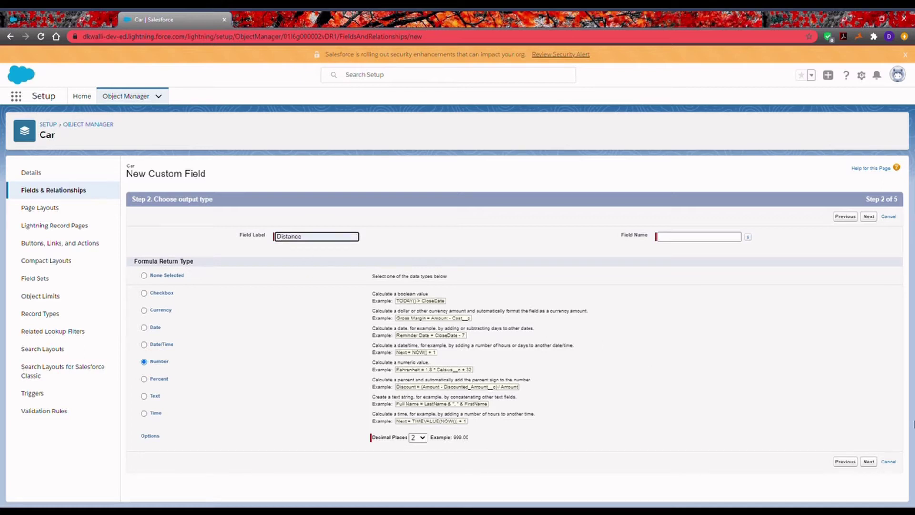
click(666, 351)
click(869, 461)
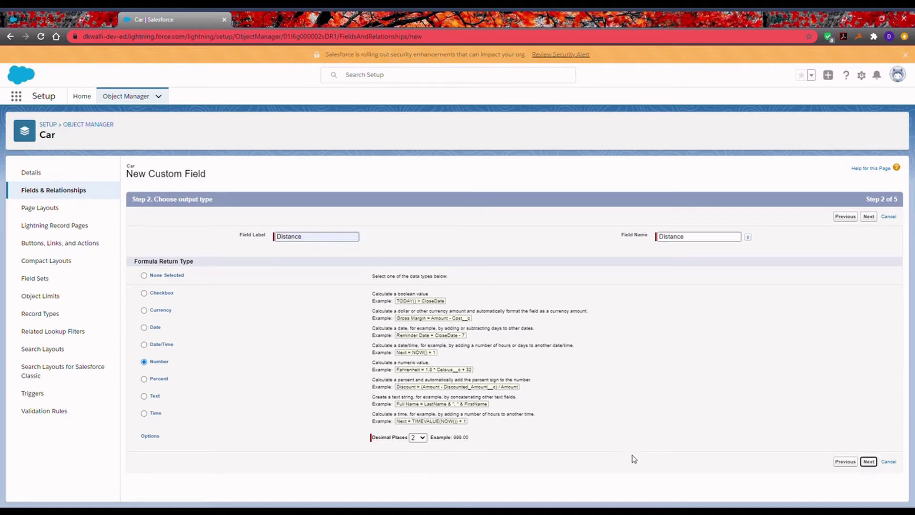
Build the simple formula End_Point__c - Start_Point__c for the Distance field from merge fields and the Subtract operator
click(161, 270)
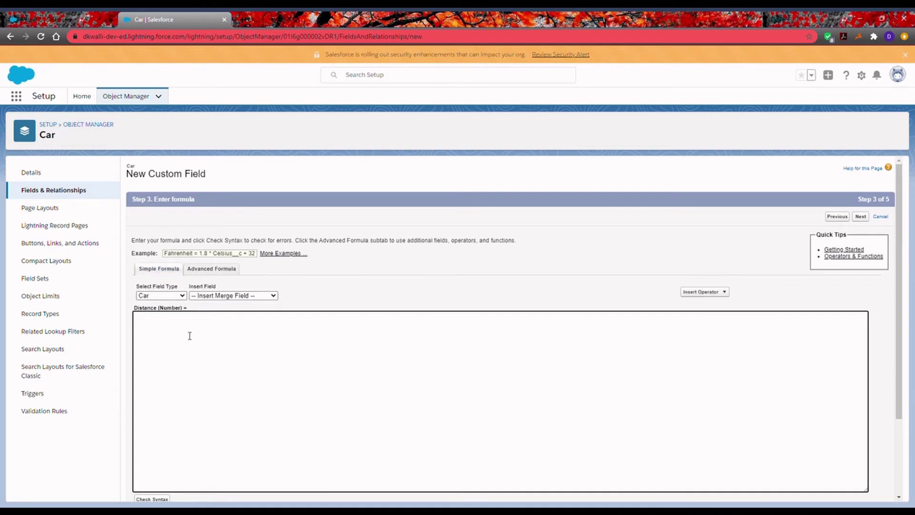
click(227, 296)
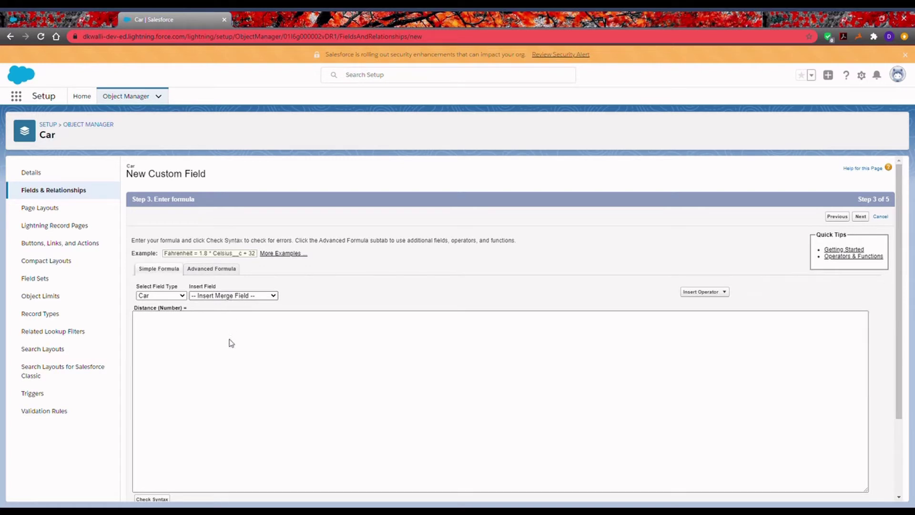
click(225, 324)
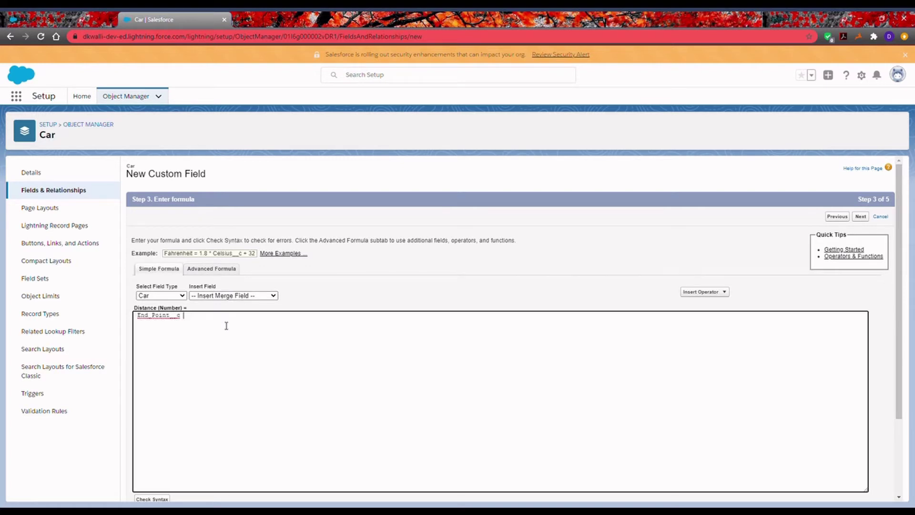
click(701, 292)
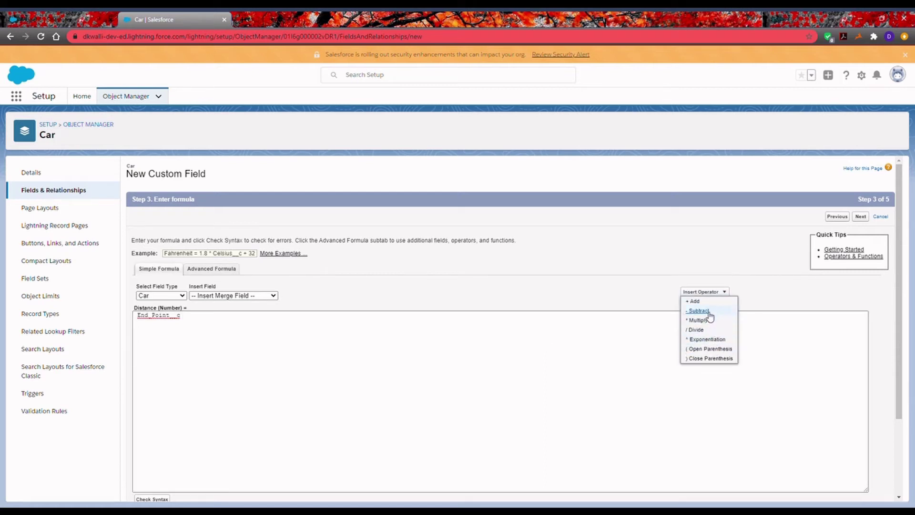
click(704, 311)
click(262, 296)
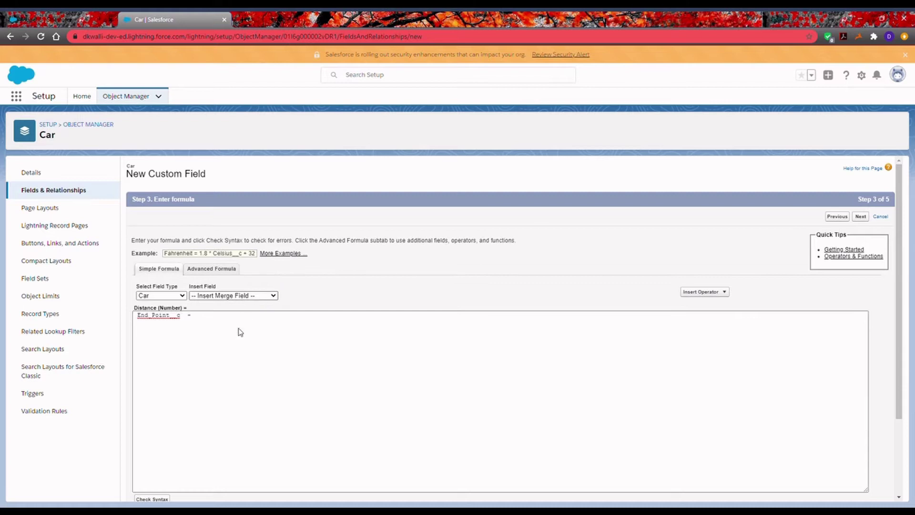
click(241, 341)
click(364, 292)
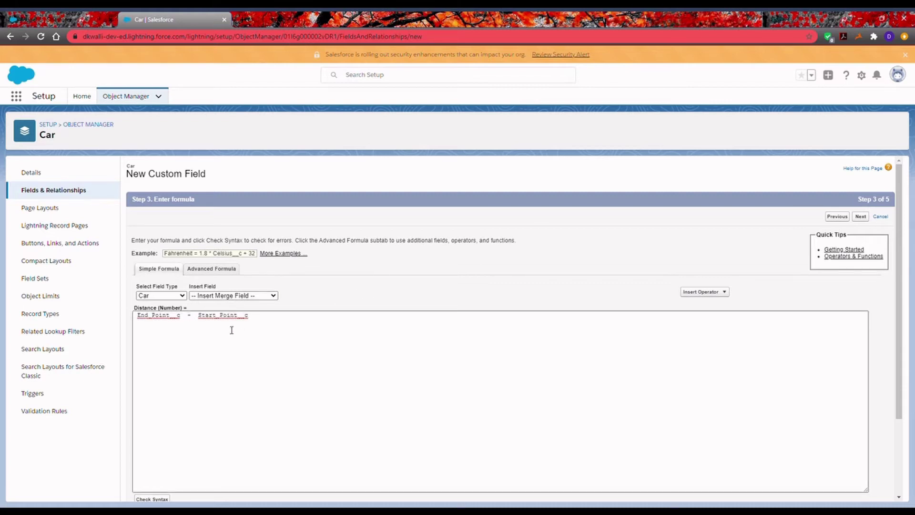
Accept the default field-level security and Car Layout placement, and save the Distance field
scroll(423, 375, down, 2)
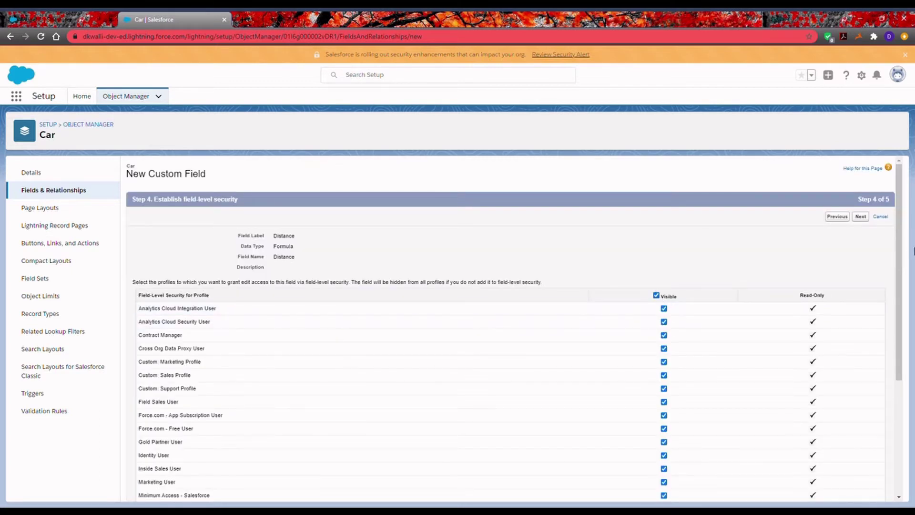
click(861, 216)
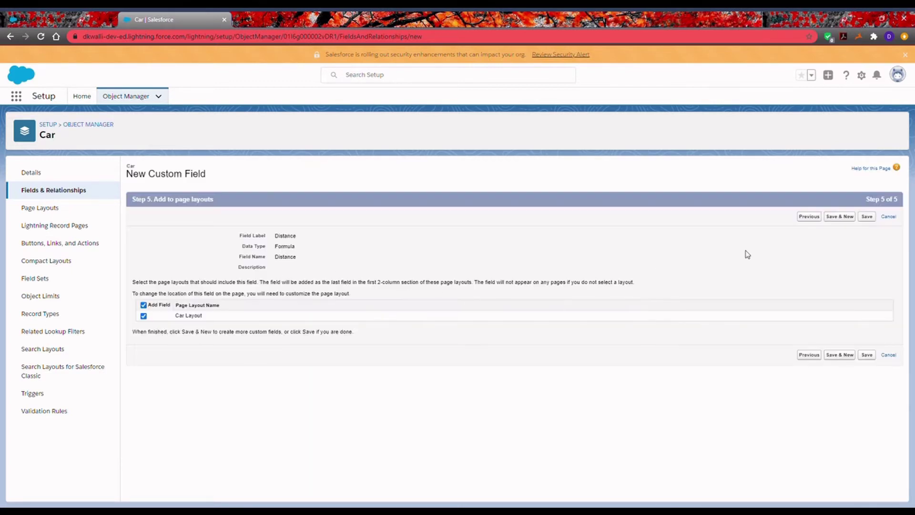
click(867, 217)
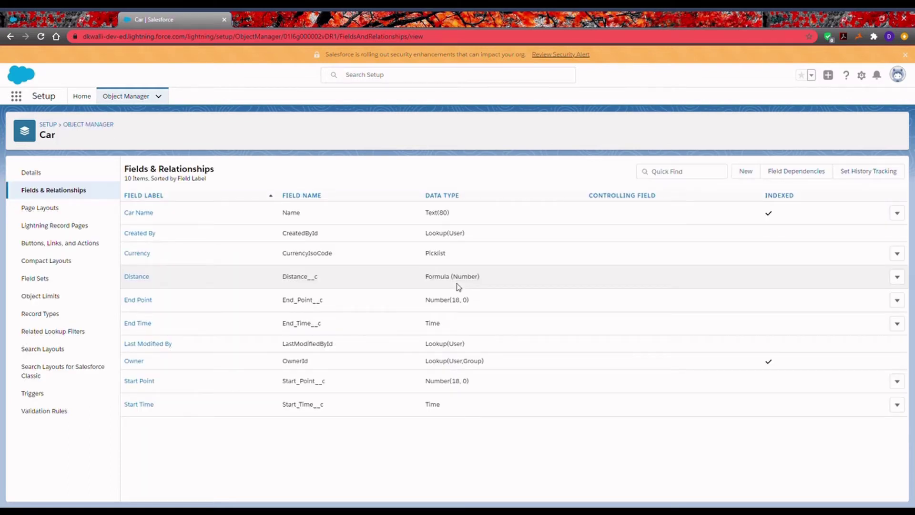
Reload the Model C record, set its Start Point to 1 and save the record
click(28, 20)
click(42, 37)
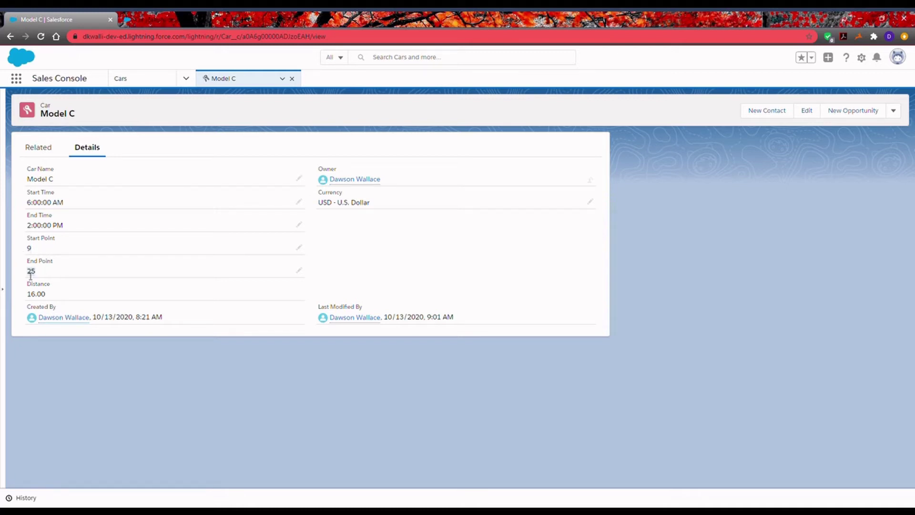
click(299, 247)
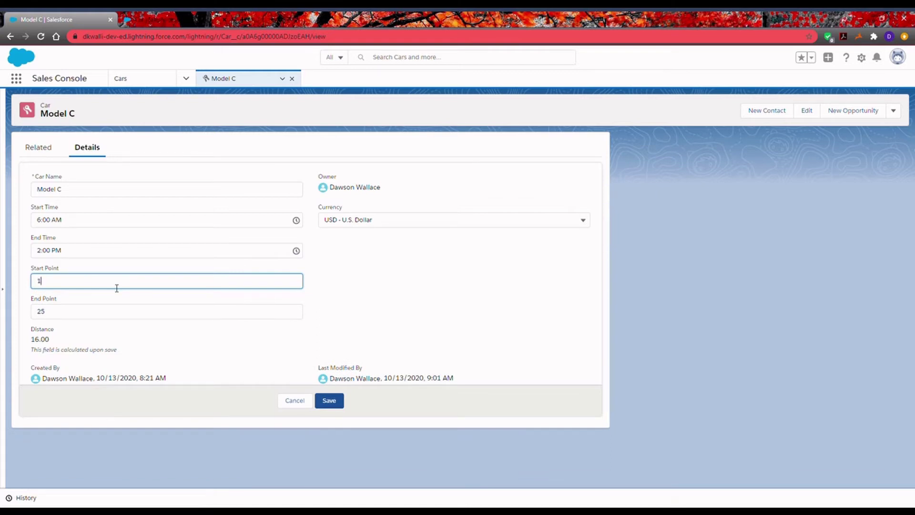
text(1)
click(329, 400)
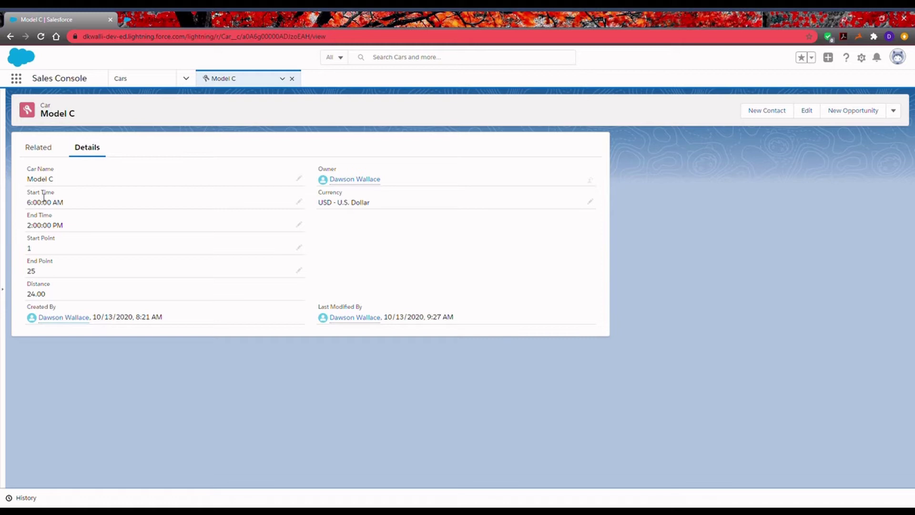
Return to the Car object's fields in Setup and start another custom field with the Formula data type
click(143, 11)
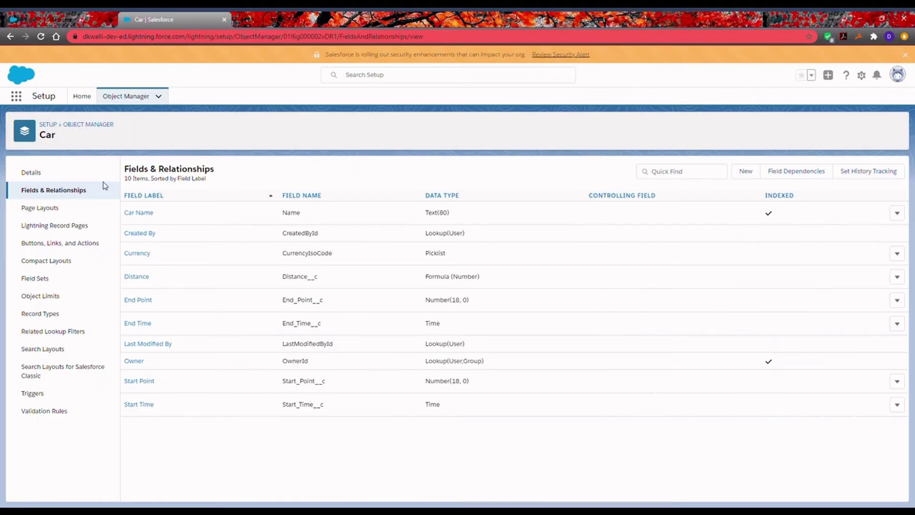
click(744, 173)
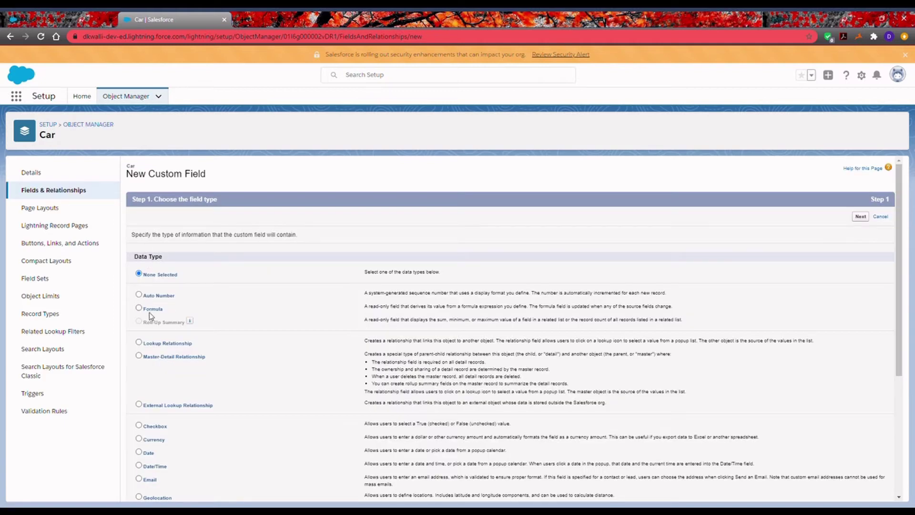
click(139, 308)
click(859, 219)
click(860, 217)
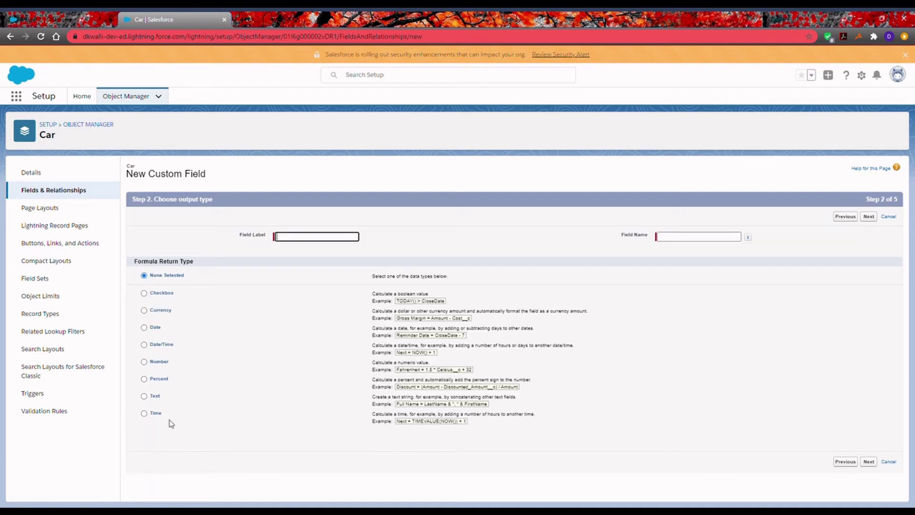
Set the second formula field's return type to Number, label it Hours and continue to the formula entry
click(144, 363)
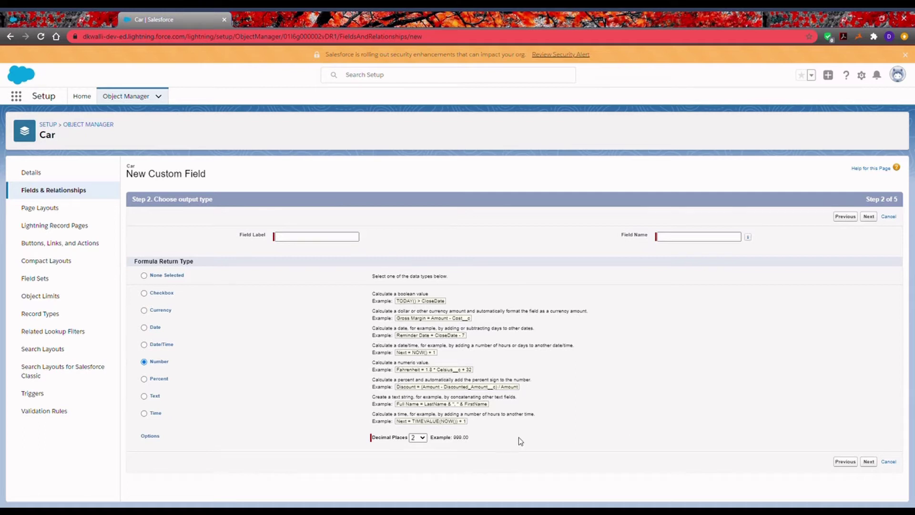
click(869, 461)
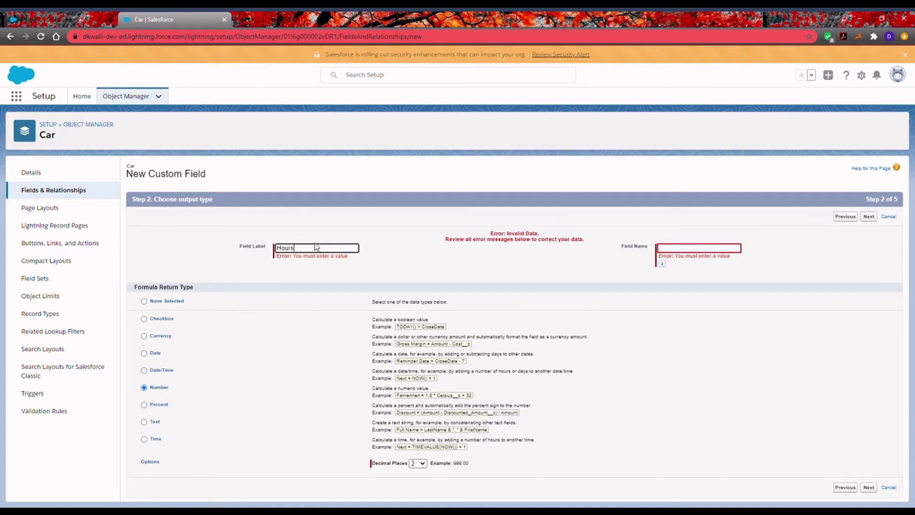
click(868, 487)
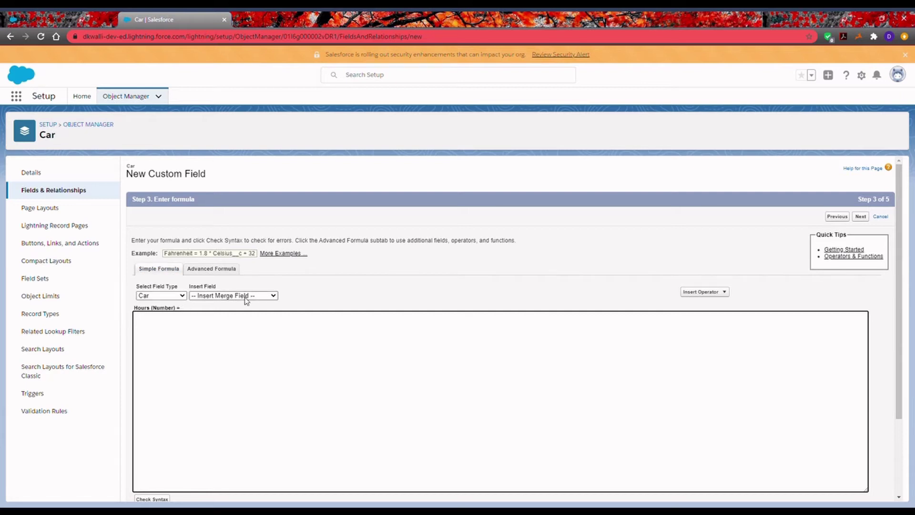
Switch the Hours field's formula entry to the advanced formula editor
click(226, 296)
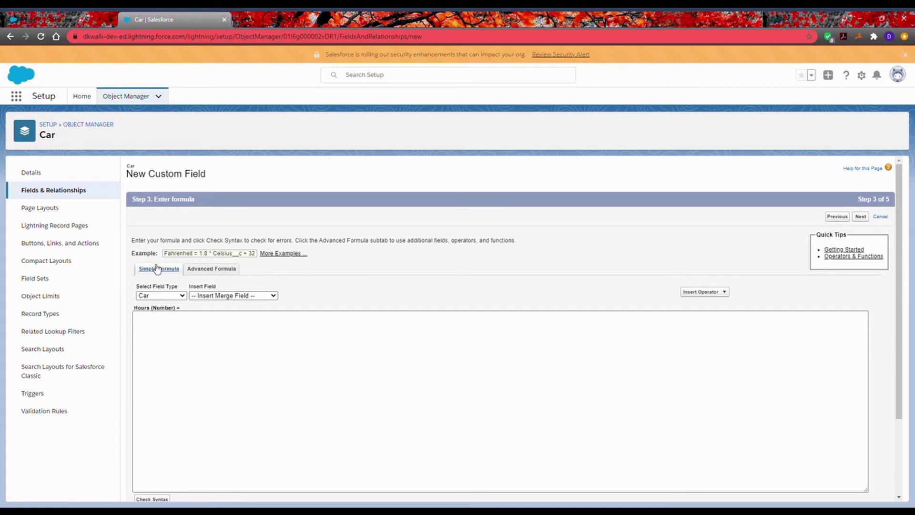
click(261, 342)
click(211, 270)
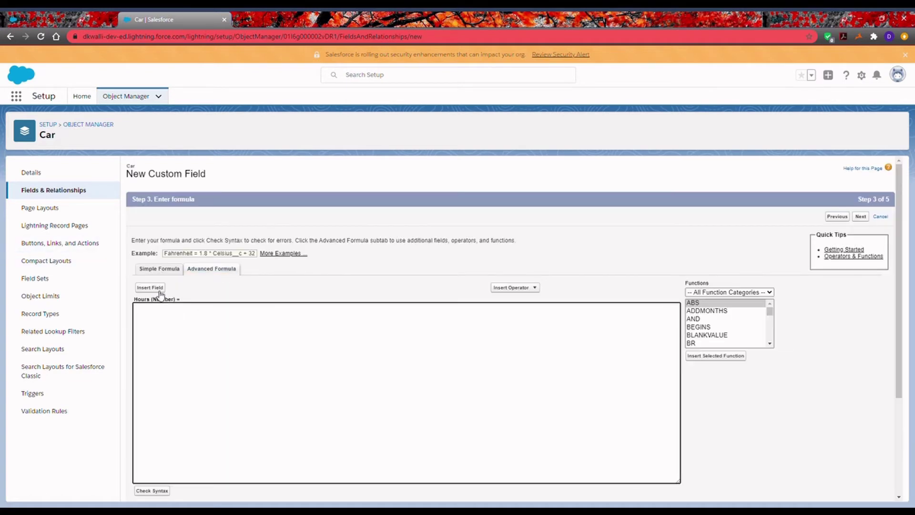
click(151, 288)
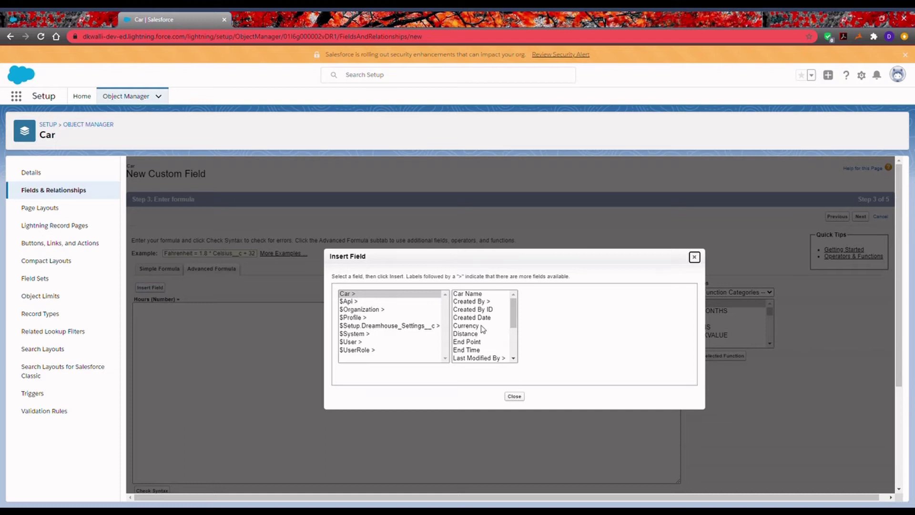
scroll(483, 336, down, 3)
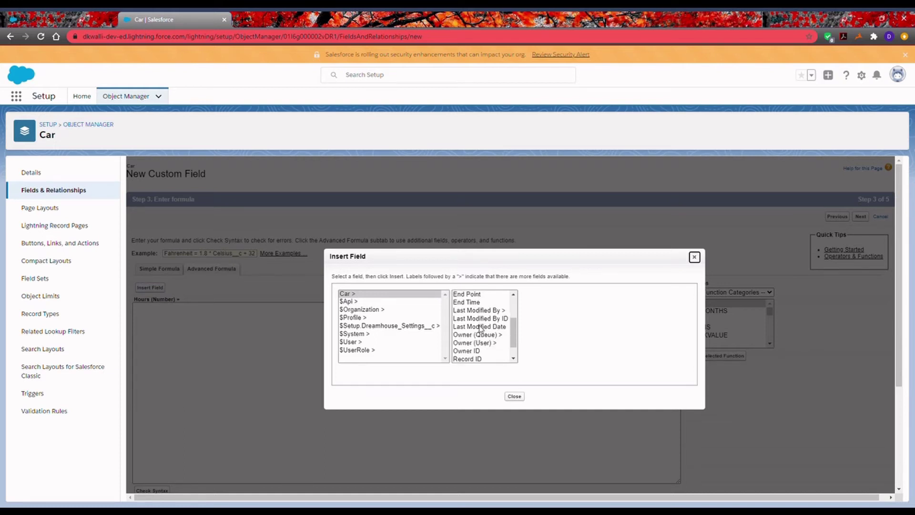
click(477, 359)
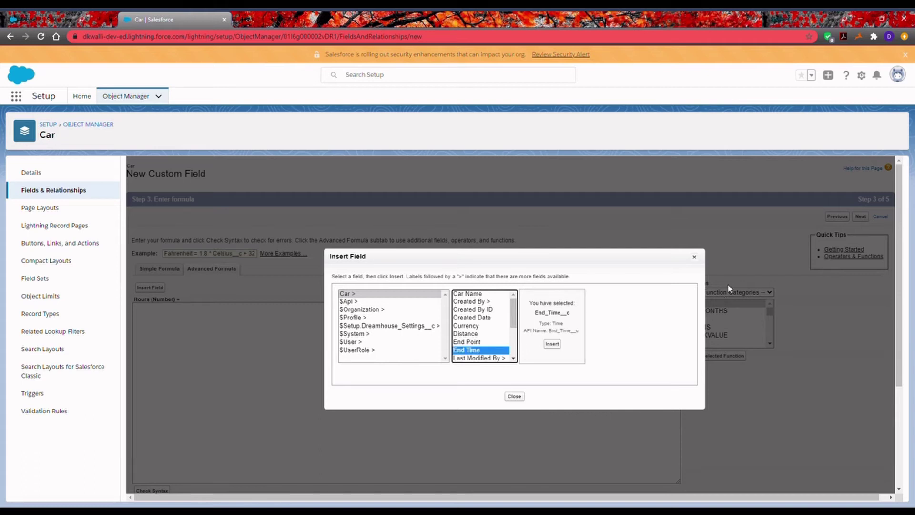
click(695, 258)
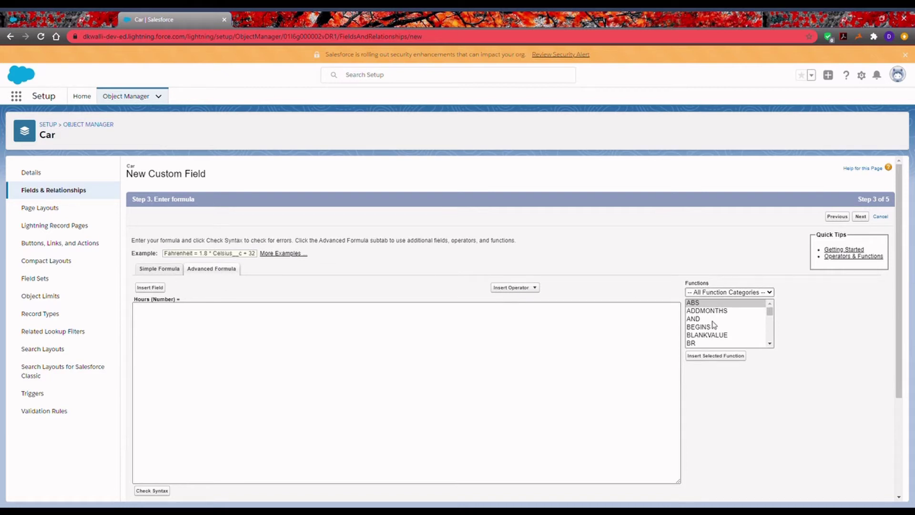
Find the HOUR function among the available functions and insert it into the Hours formula
click(667, 327)
scroll(718, 327, down, 6)
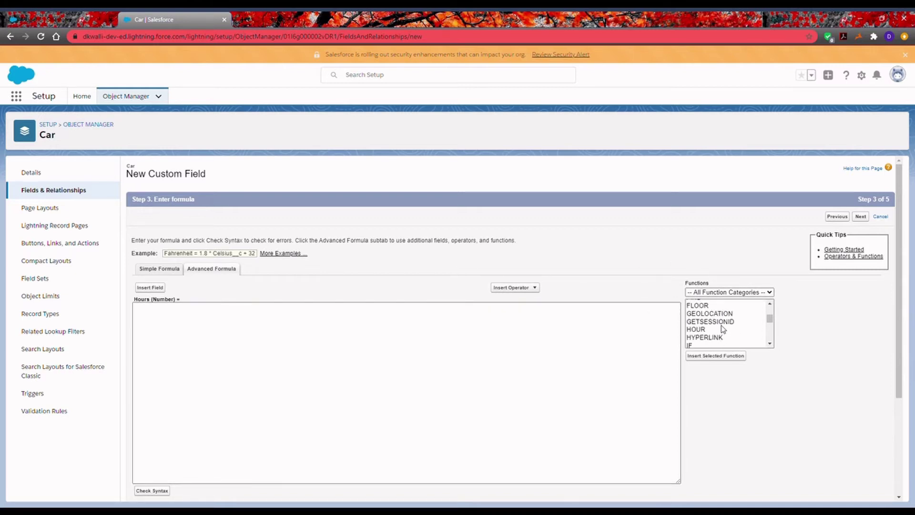
scroll(722, 329, down, 2)
scroll(718, 328, up, 2)
double_click(711, 331)
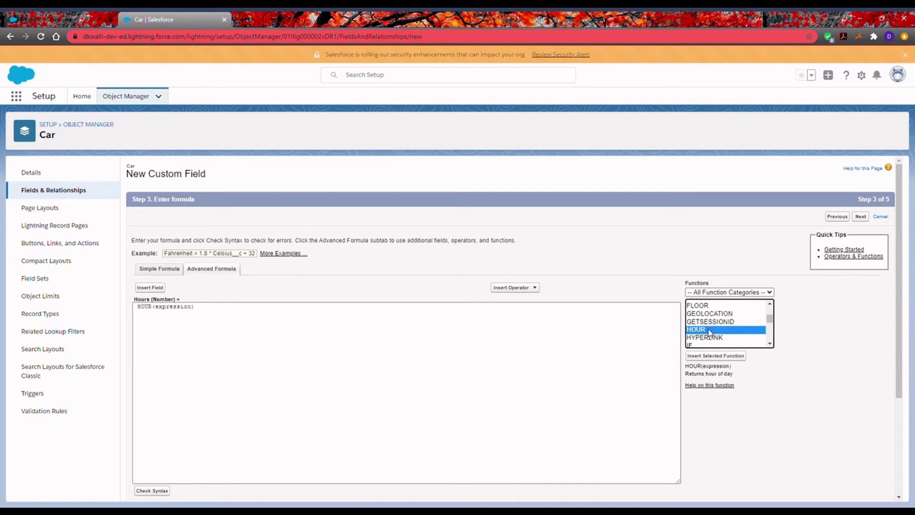
Replace the expression placeholder inside the HOUR function with the Car object's End Time field
click(146, 310)
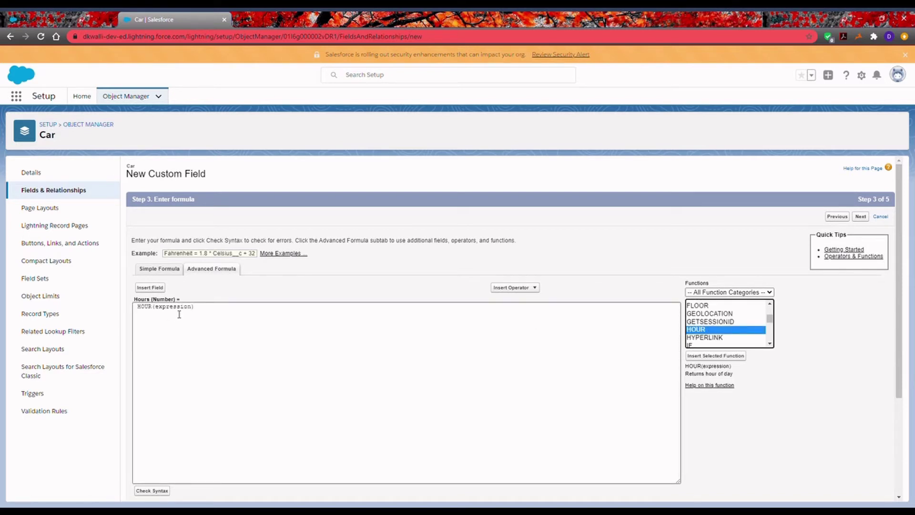
click(179, 314)
key(ctrl+a)
click(157, 317)
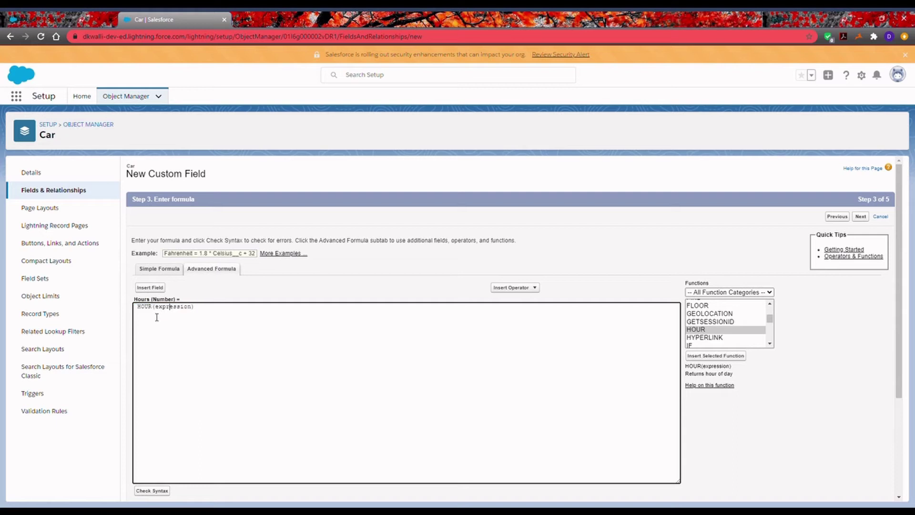
double_click(173, 314)
key(BackSpace)
click(150, 288)
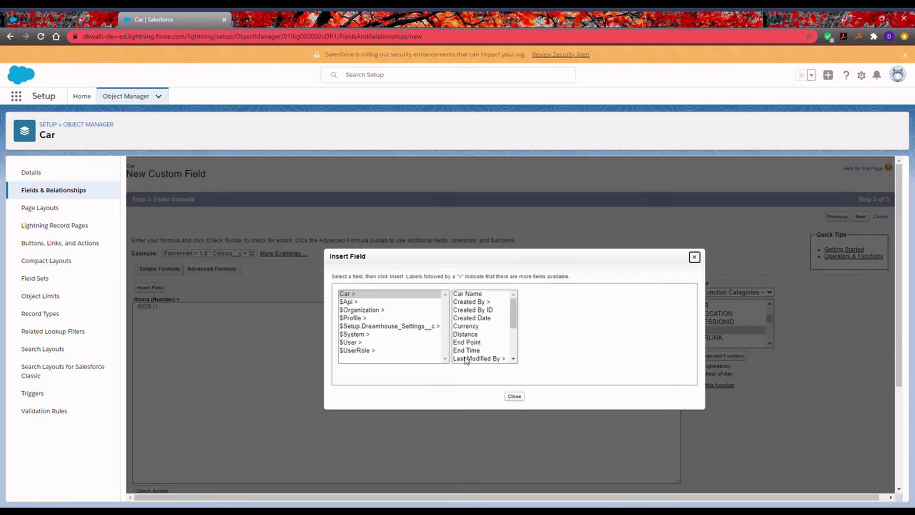
click(479, 352)
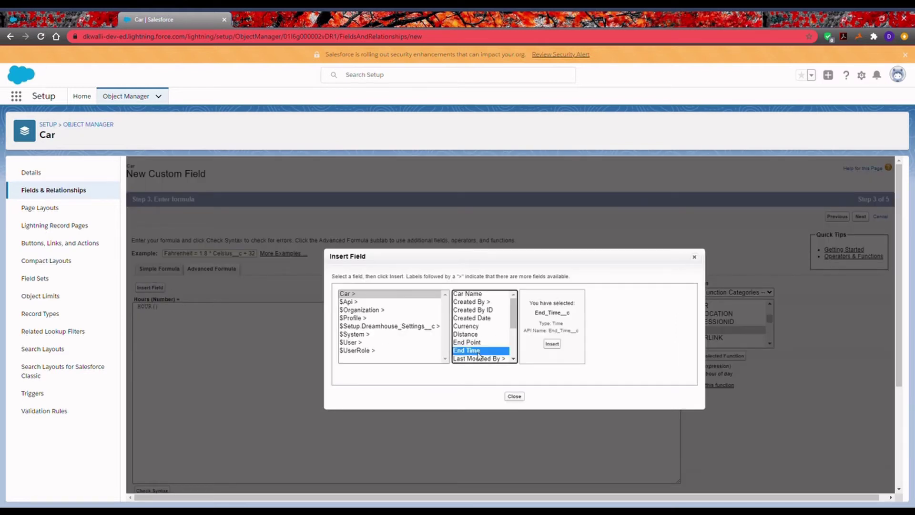
click(553, 352)
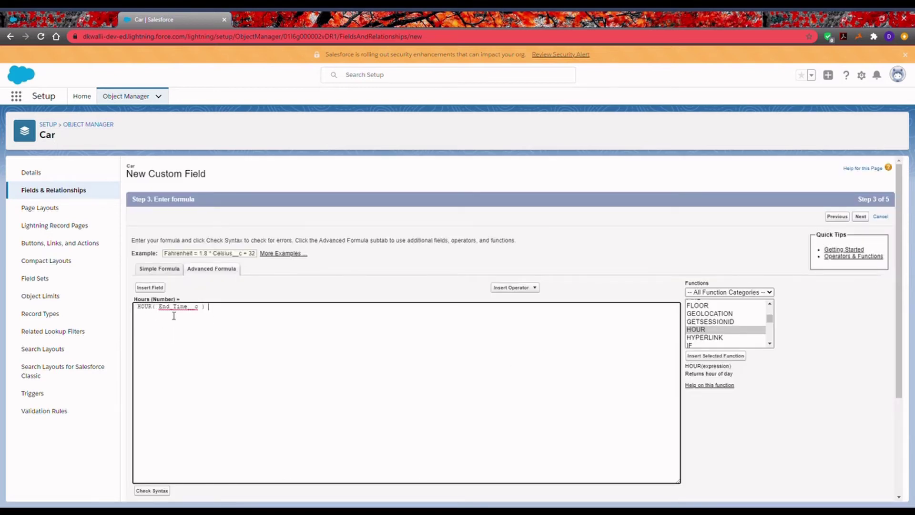
Review the HOUR( End_Time__c ) expression against the Model C record's start and end times and check the HOUR function's description
drag(158, 308, 203, 311)
click(200, 315)
click(63, 18)
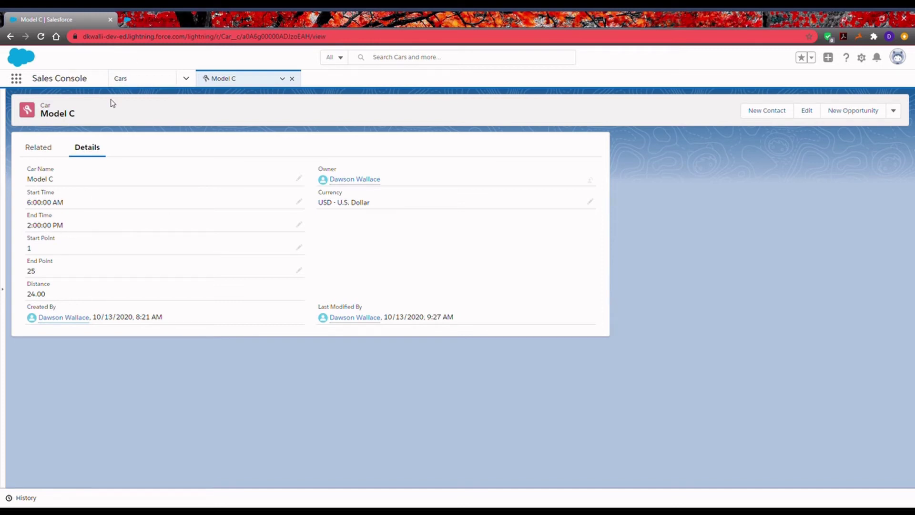
click(121, 18)
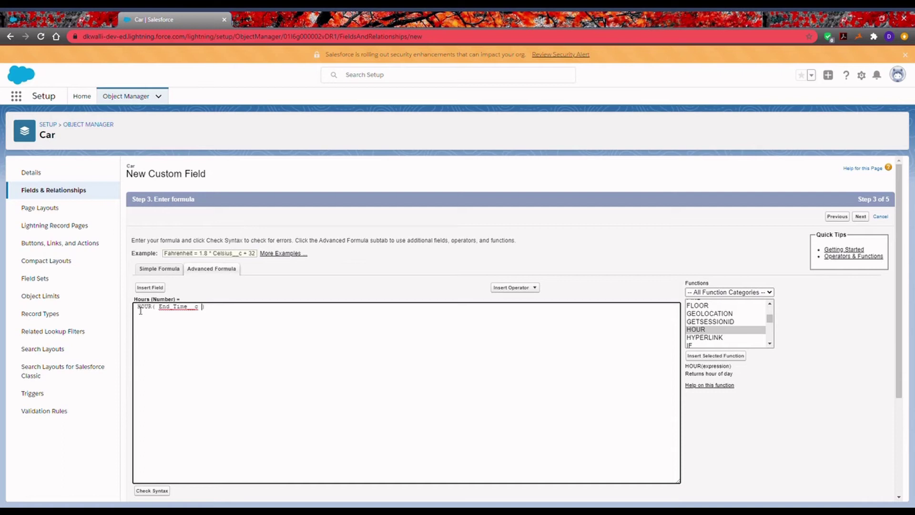
drag(141, 310, 241, 309)
click(226, 313)
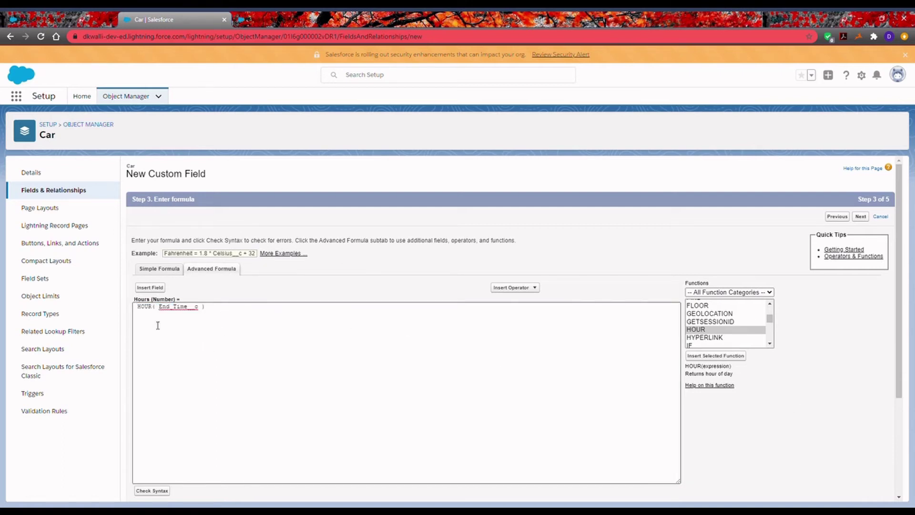
drag(137, 307, 154, 312)
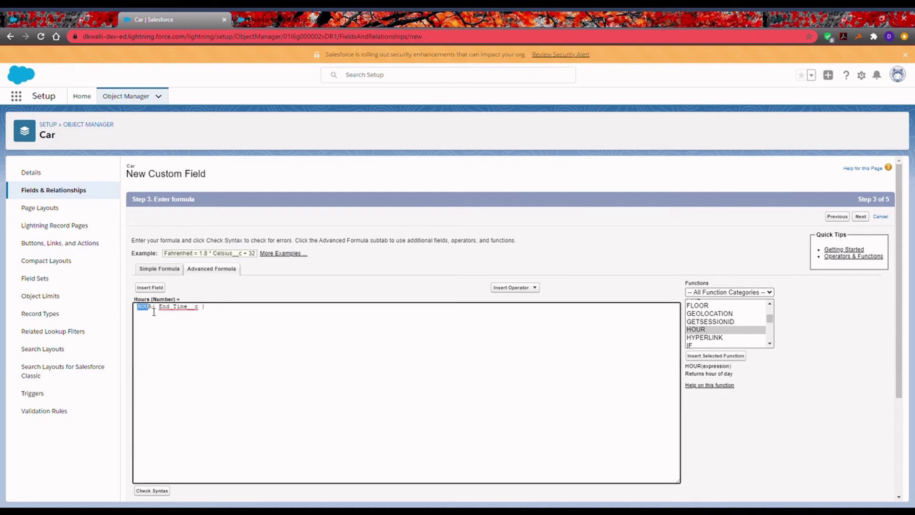
click(419, 264)
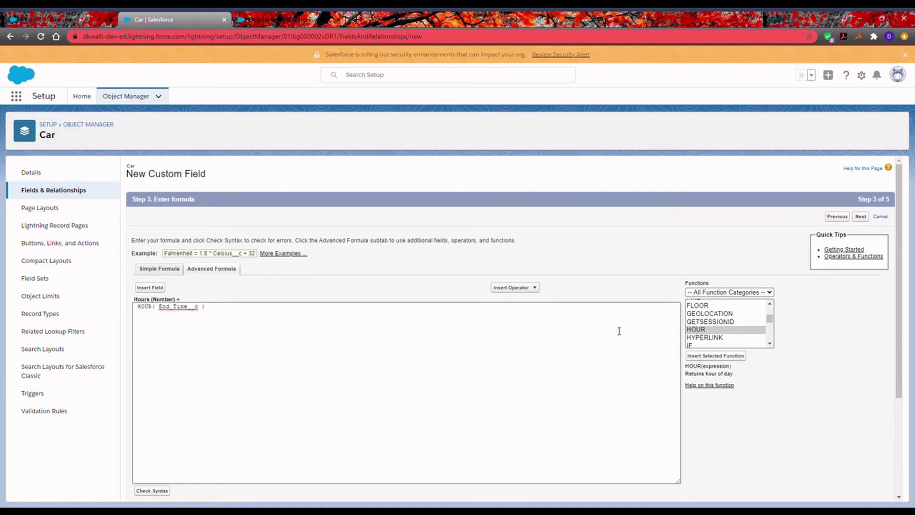
click(714, 339)
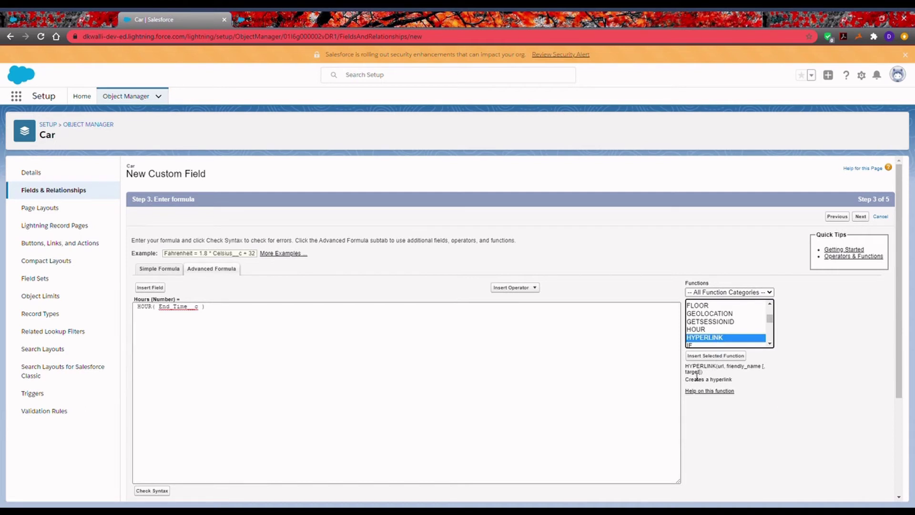
click(702, 329)
Append a Subtract operator and a second HOUR function to the end of the formula
click(238, 311)
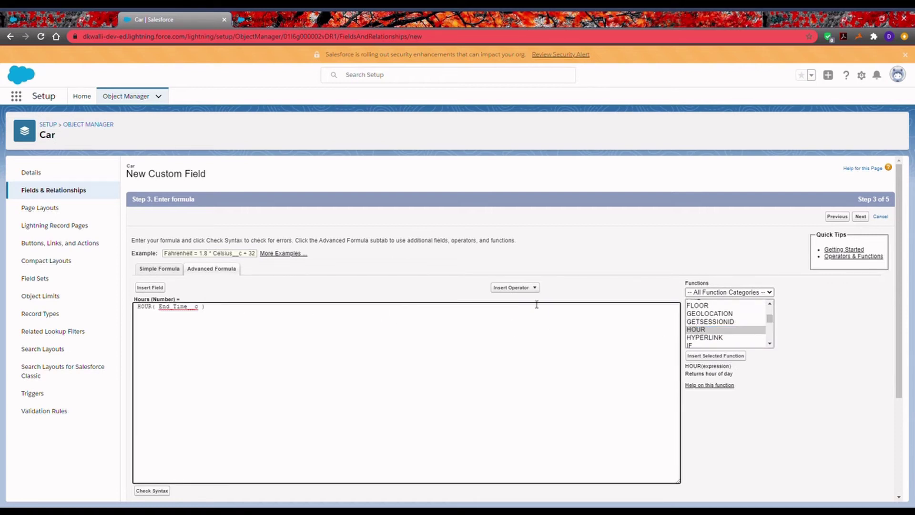
click(531, 288)
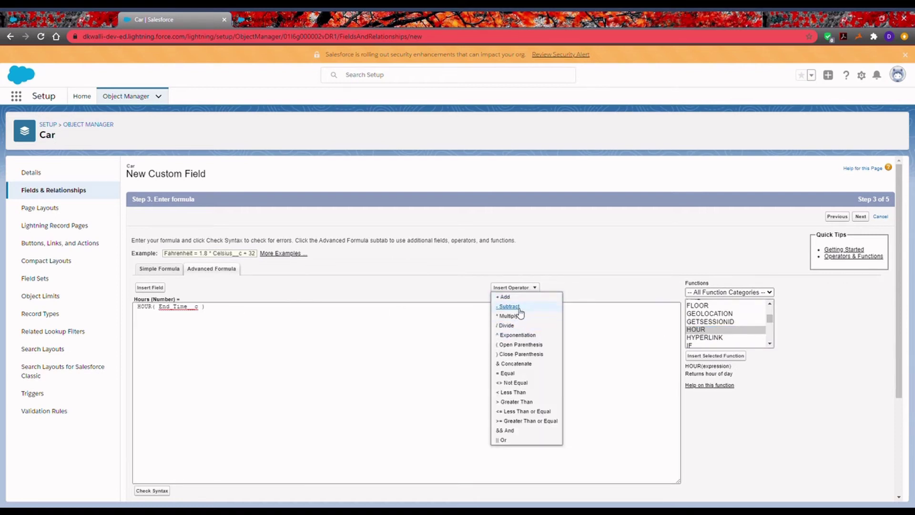
click(519, 309)
double_click(704, 331)
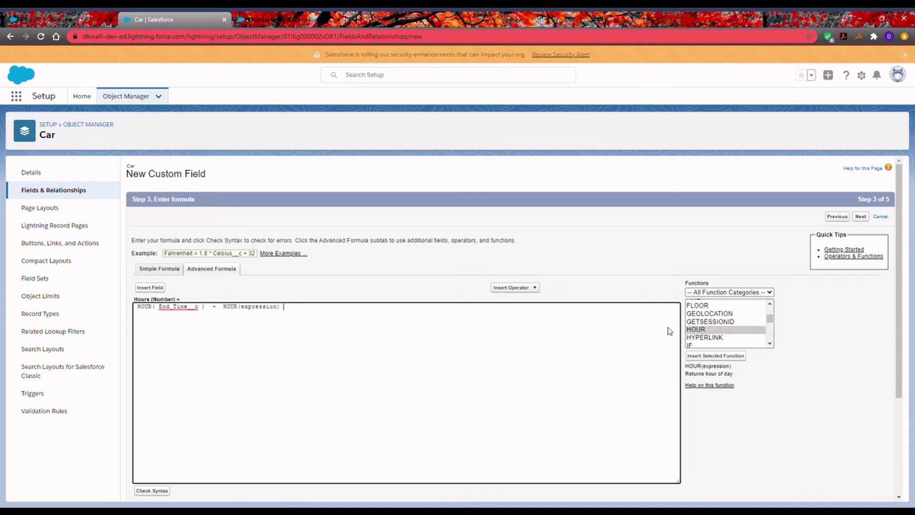
Replace the second HOUR function's expression placeholder with the Car object's Start Time field
double_click(270, 307)
key(BackSpace)
click(164, 289)
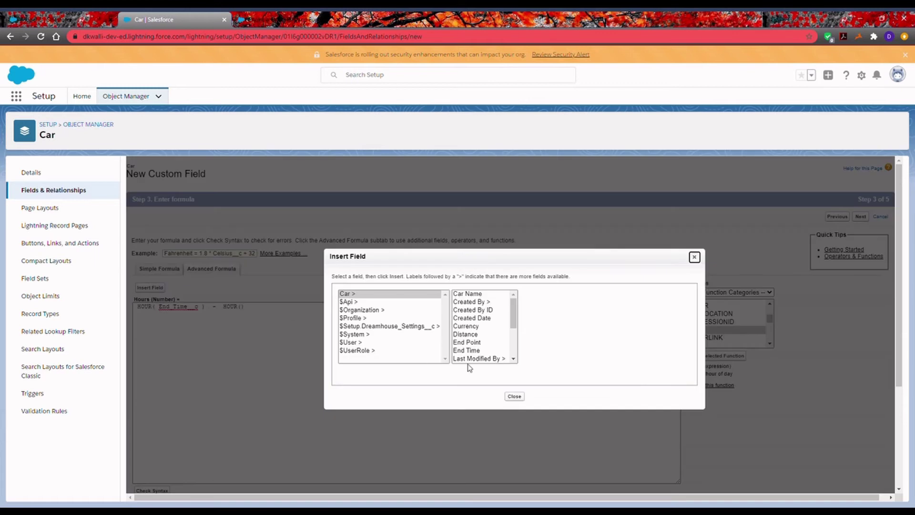
scroll(486, 344, down, 5)
click(482, 359)
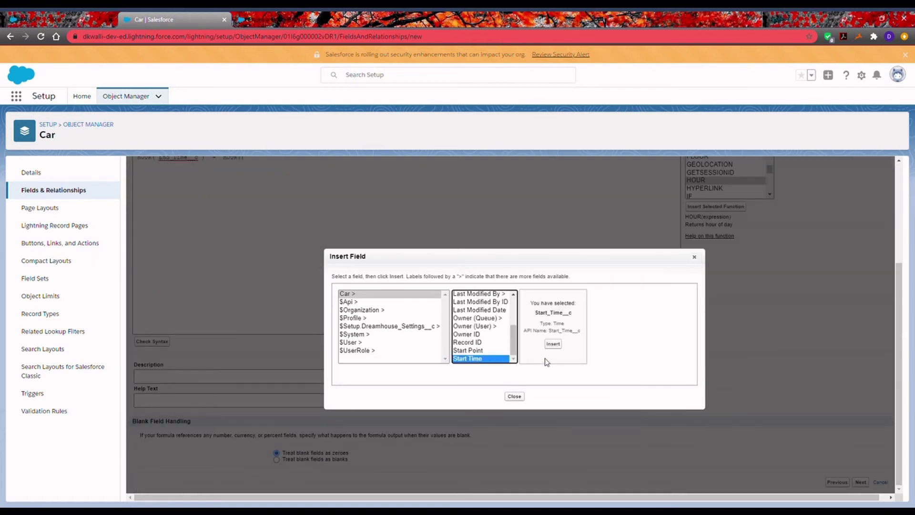
click(553, 344)
scroll(407, 355, up, 3)
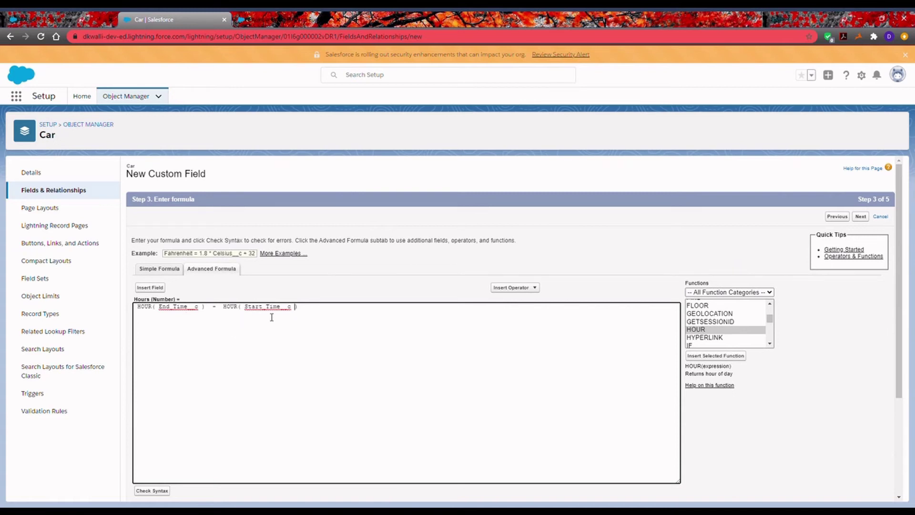
Save the Hours field with the default field-level security and Car Layout placement, and reload the Model C record to check it
scroll(616, 474, down, 3)
click(861, 491)
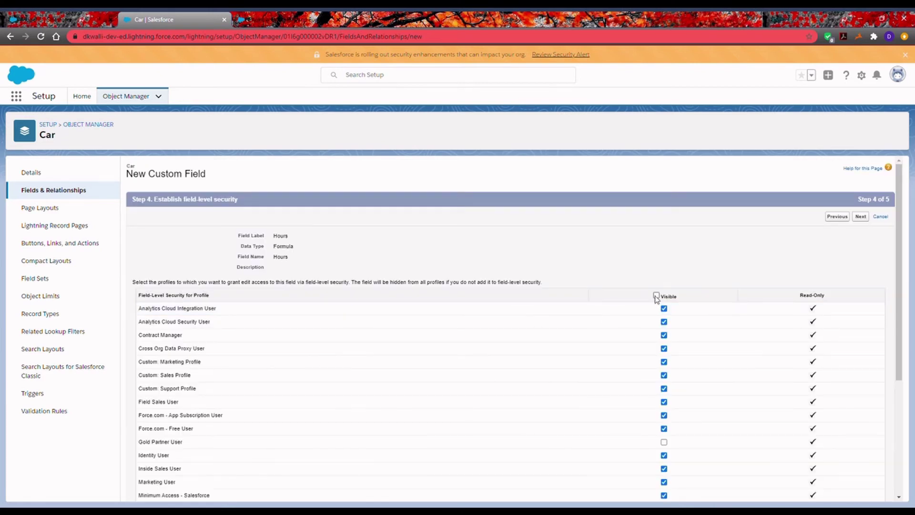
click(861, 217)
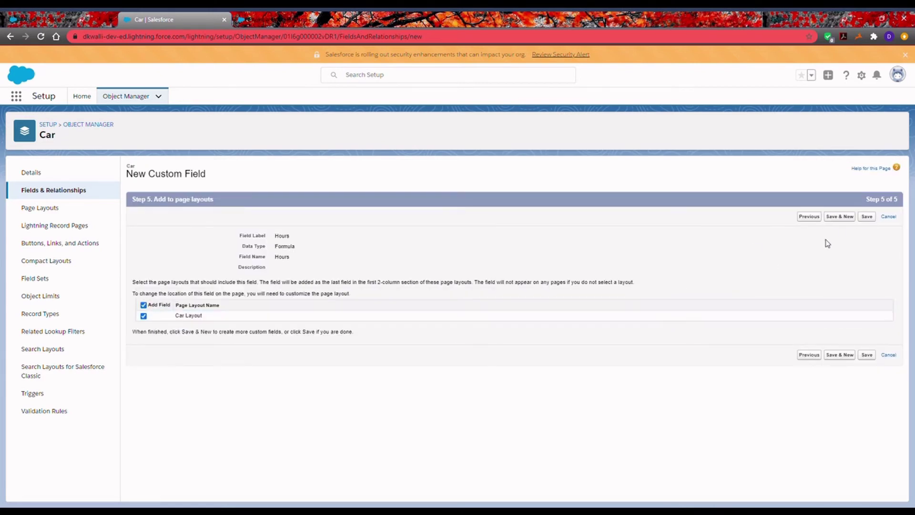
click(867, 217)
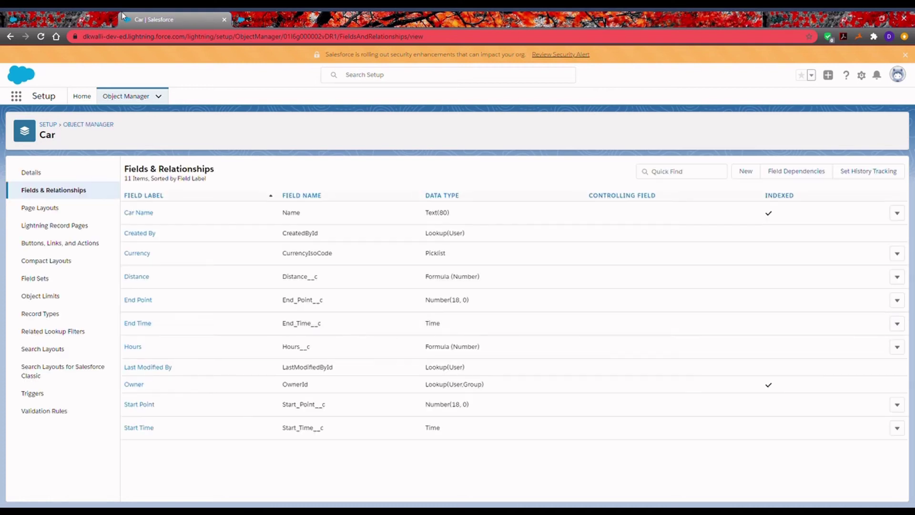
click(67, 14)
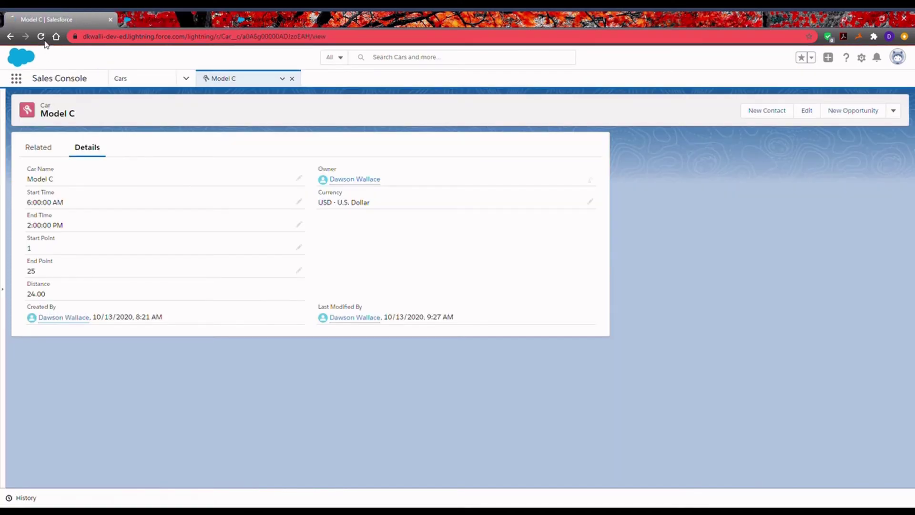
click(41, 37)
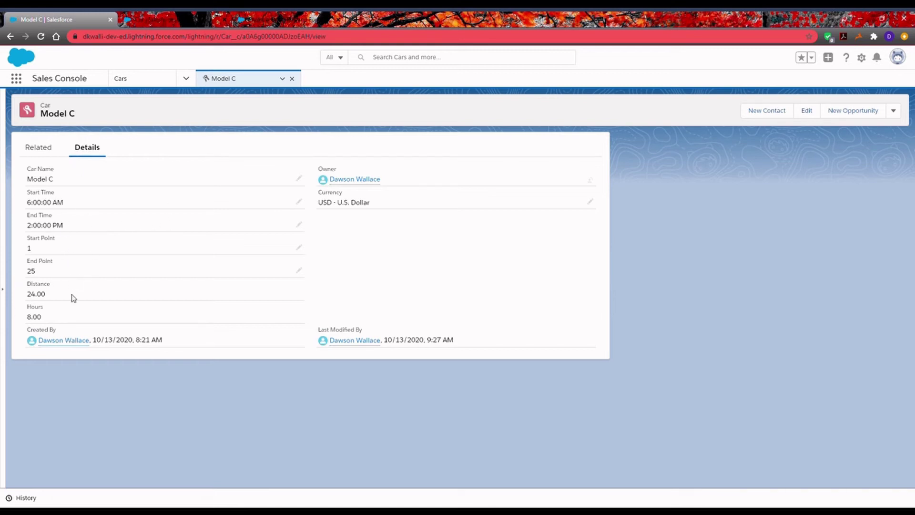
Go back to the Car object's fields in Setup and start a third custom field with the Formula data type
click(164, 18)
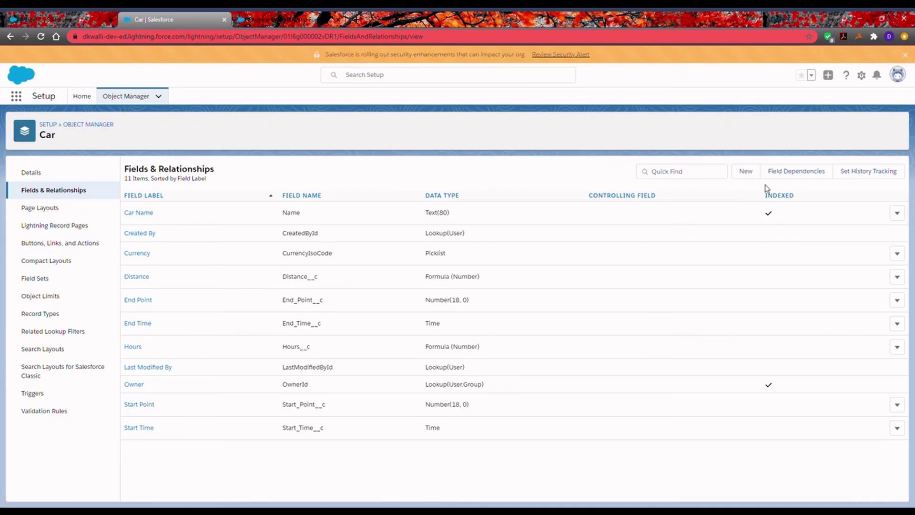
click(752, 176)
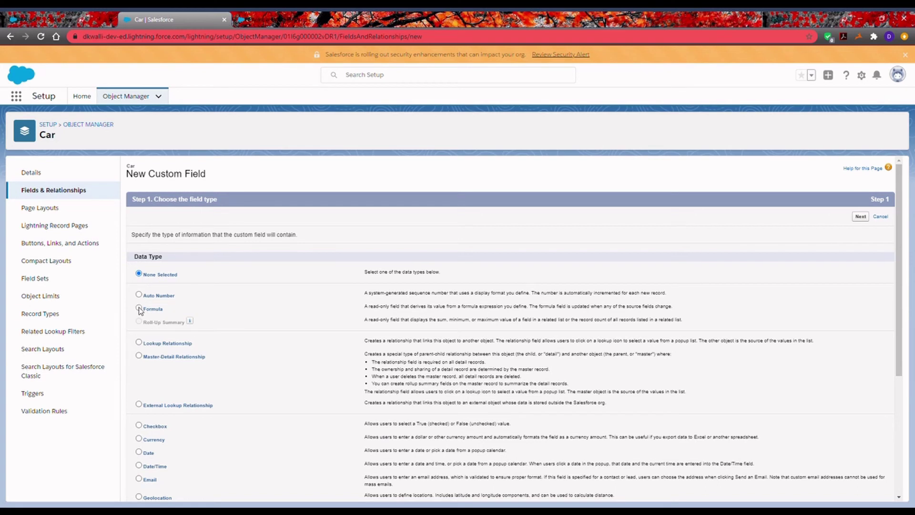
click(139, 308)
click(860, 217)
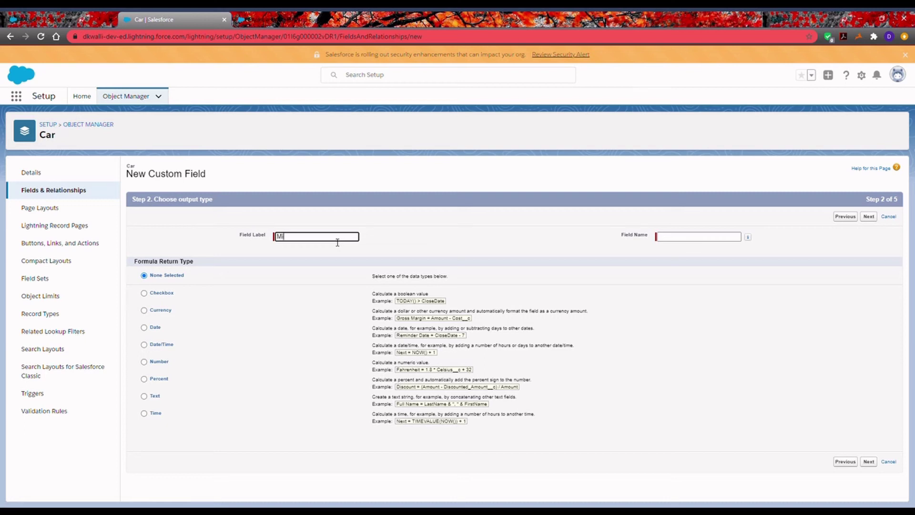
Label the new formula field Miles per Hour and set its return type to Number
text(Mil)
click(337, 269)
click(451, 224)
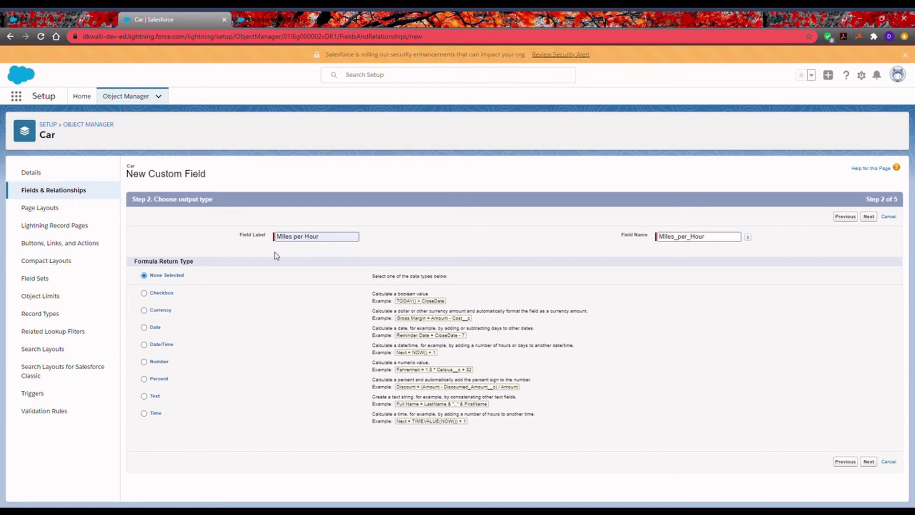
click(144, 362)
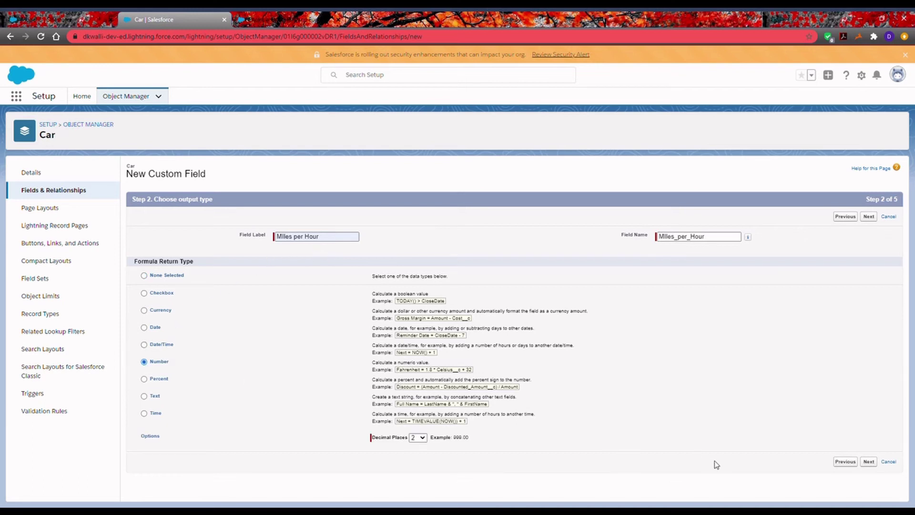
Continue to the Miles per Hour formula editor and insert the Car object's Distance field
click(868, 461)
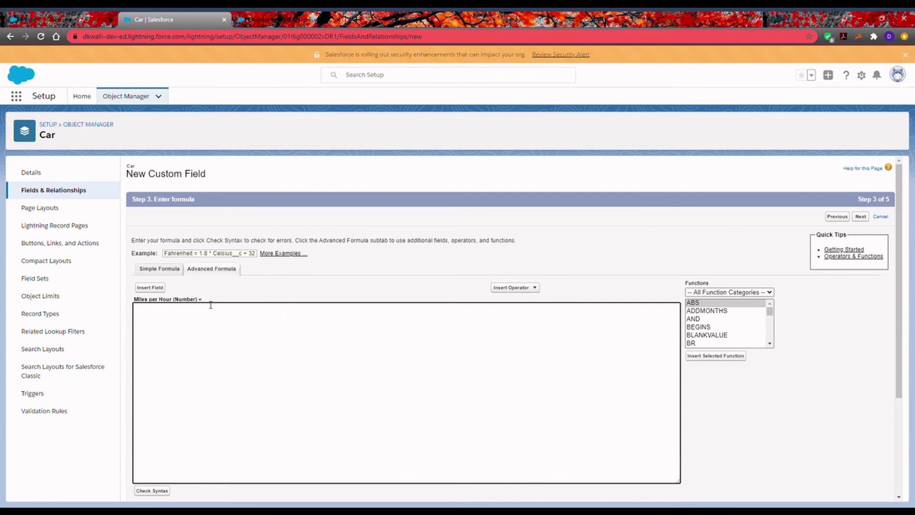
click(162, 288)
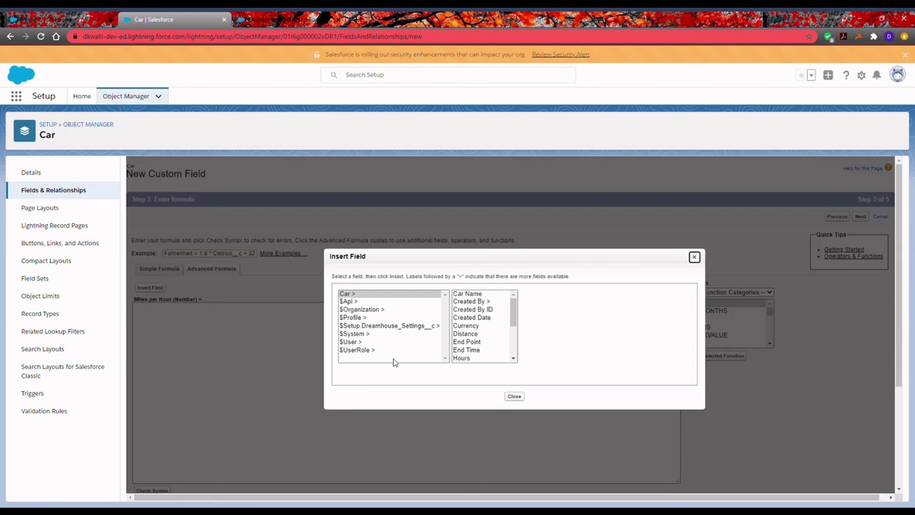
scroll(487, 336, down, 3)
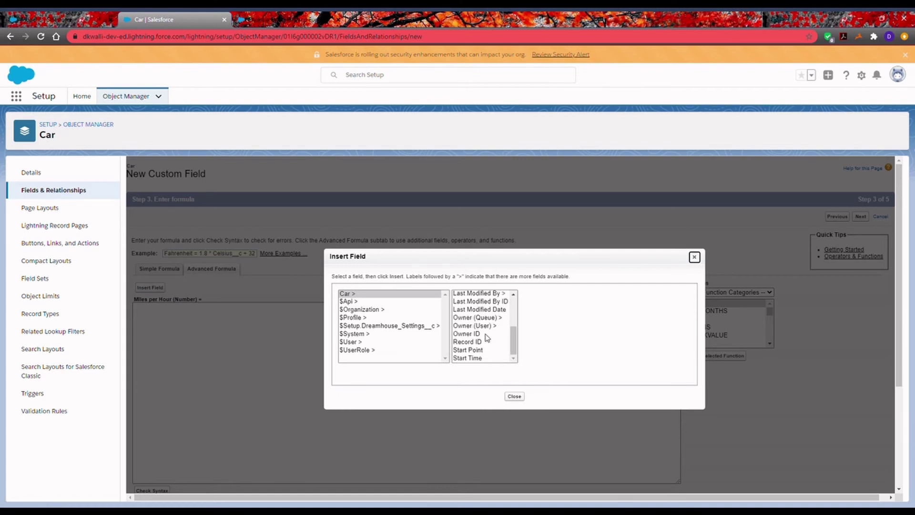
scroll(487, 341, up, 3)
click(478, 334)
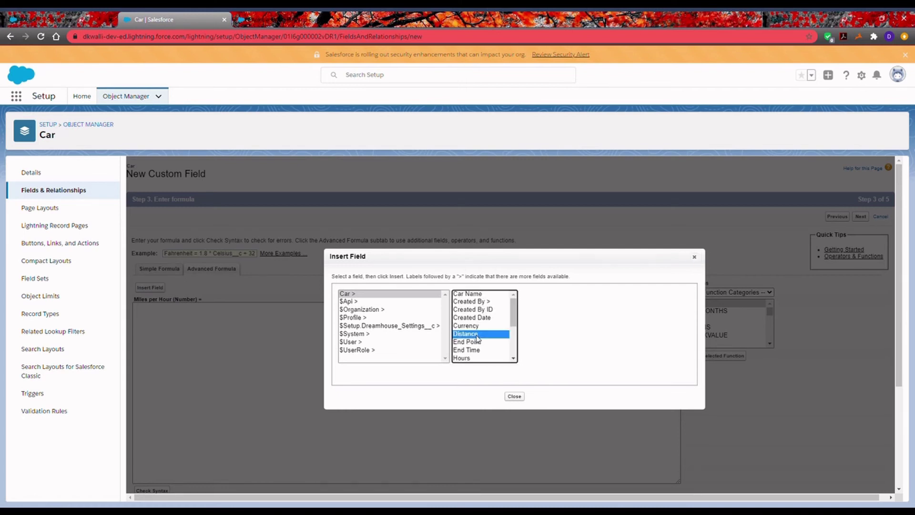
click(543, 347)
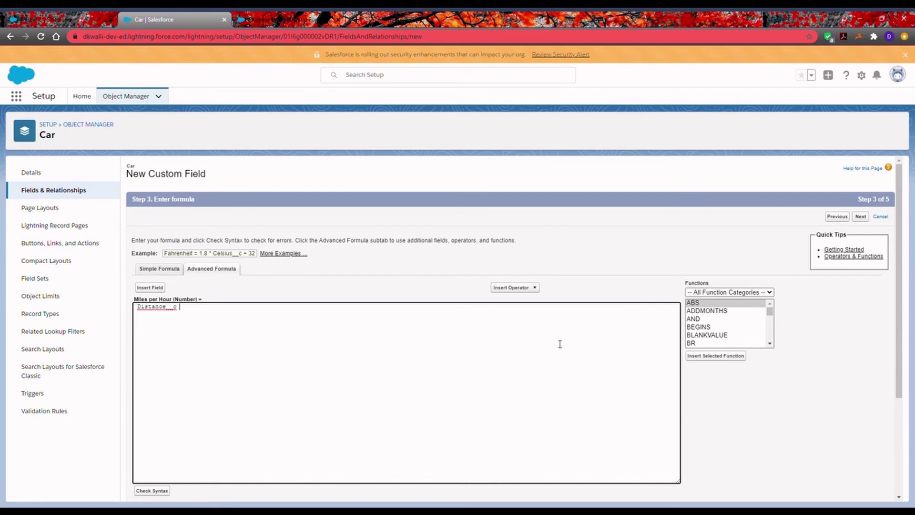
Complete the formula by dividing Distance by the Car object's Hours field
click(533, 288)
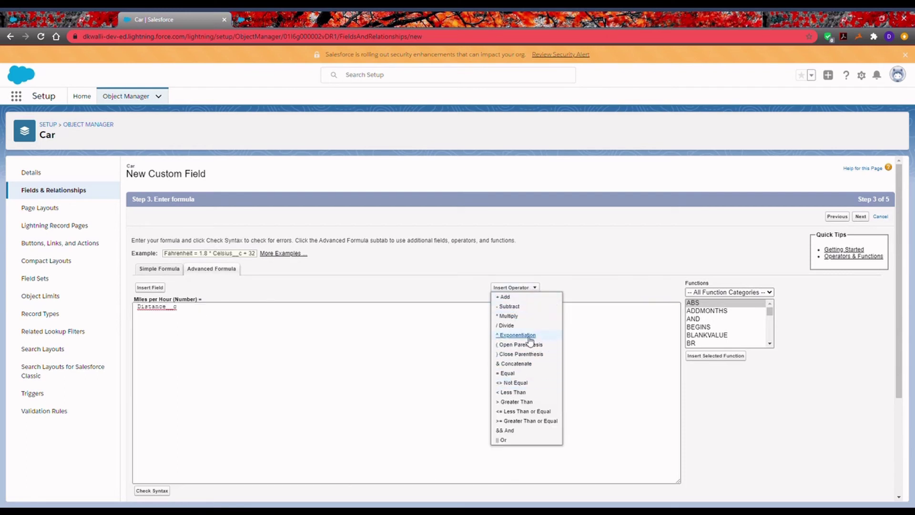
click(506, 326)
click(149, 288)
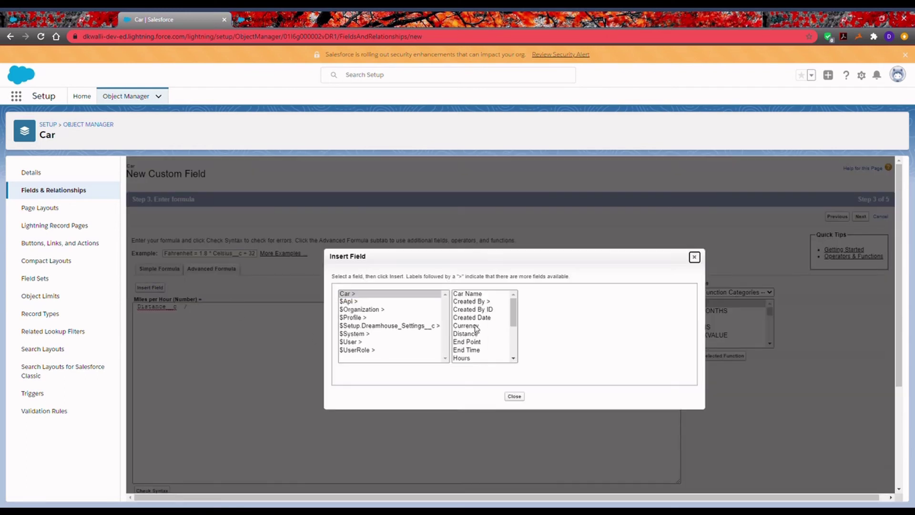
scroll(478, 329, down, 5)
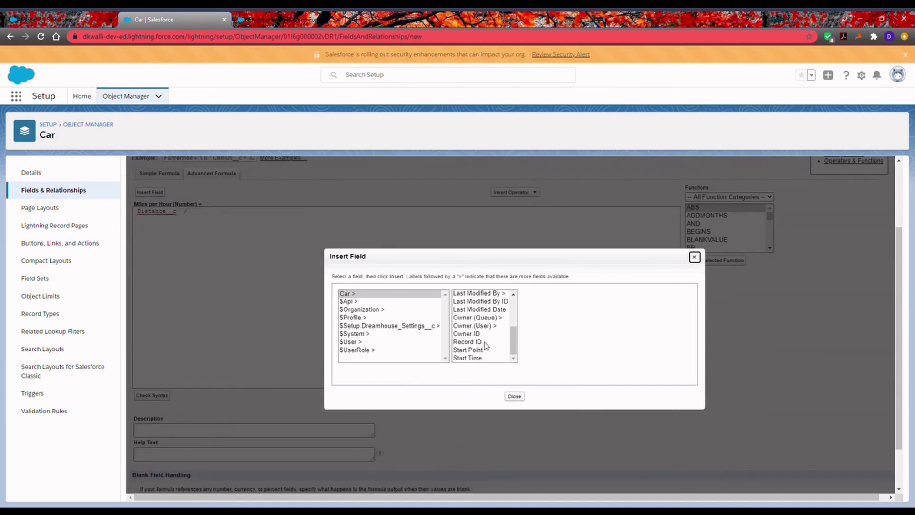
scroll(484, 350, up, 5)
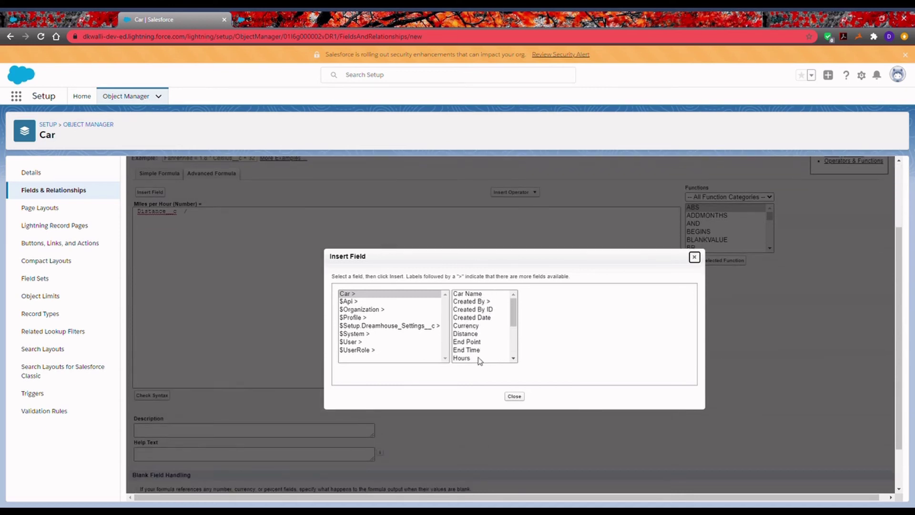
click(478, 358)
click(547, 344)
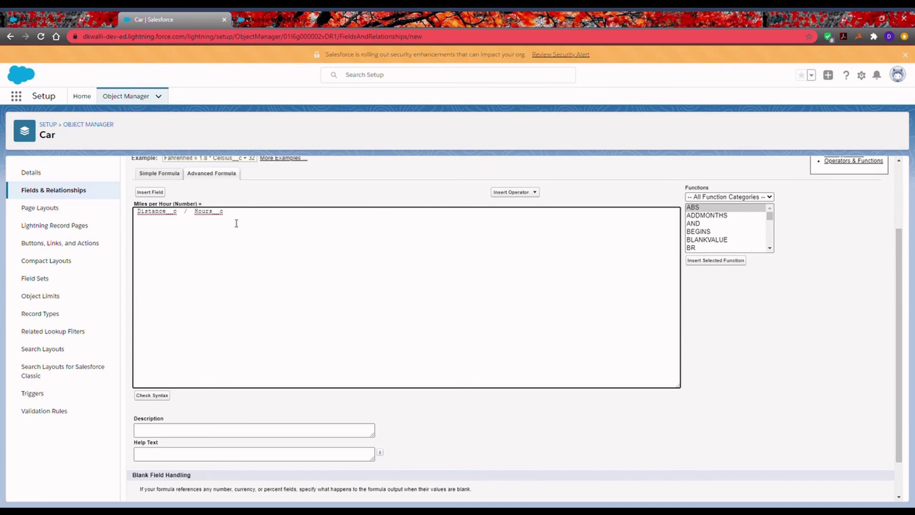
Review the formula's Distance and Hours references against the matching fields on the Model C record
click(256, 197)
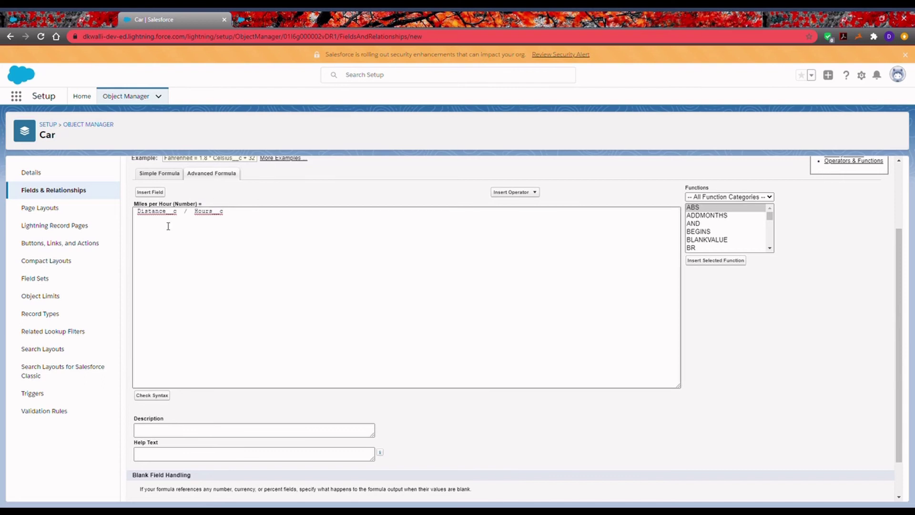
click(272, 222)
double_click(201, 213)
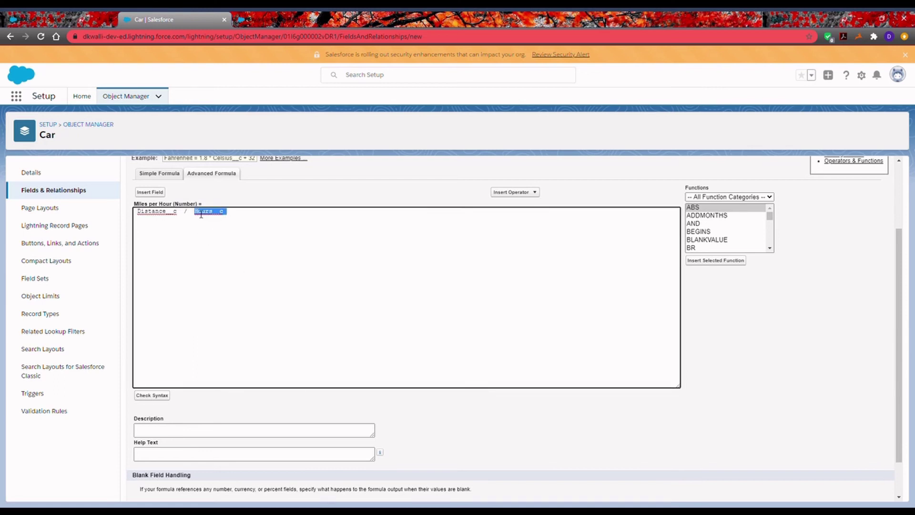
double_click(167, 213)
click(311, 220)
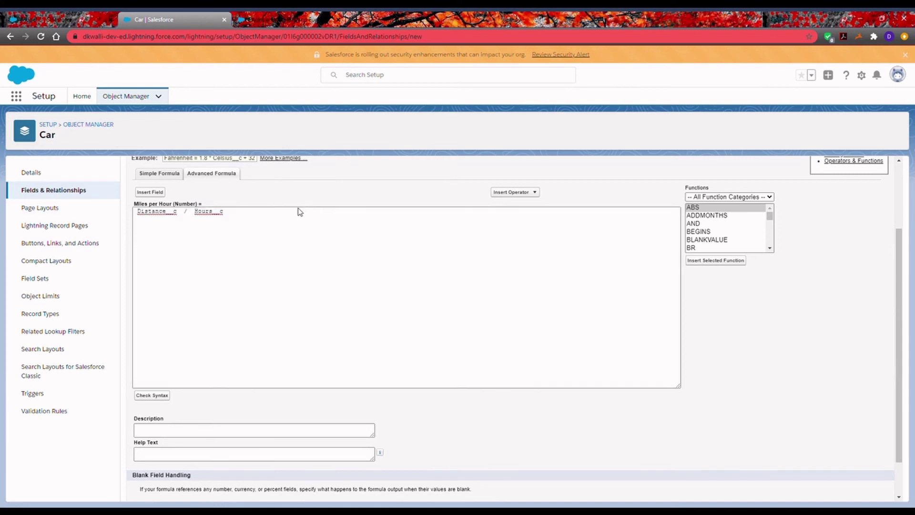
double_click(197, 216)
click(240, 221)
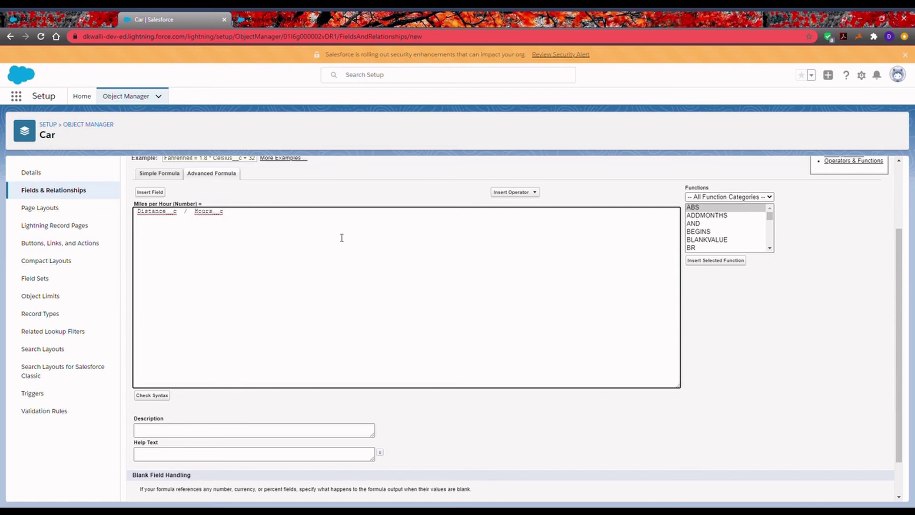
click(86, 19)
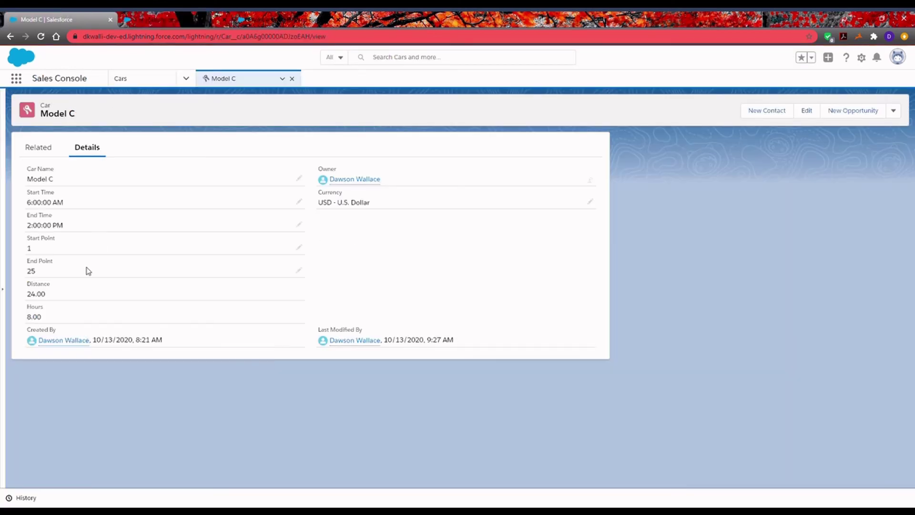
double_click(44, 310)
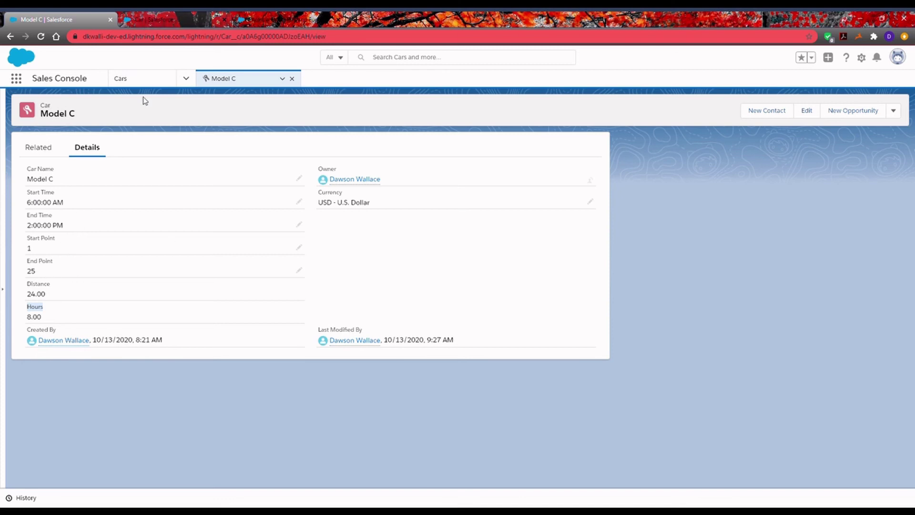
drag(55, 286, 19, 284)
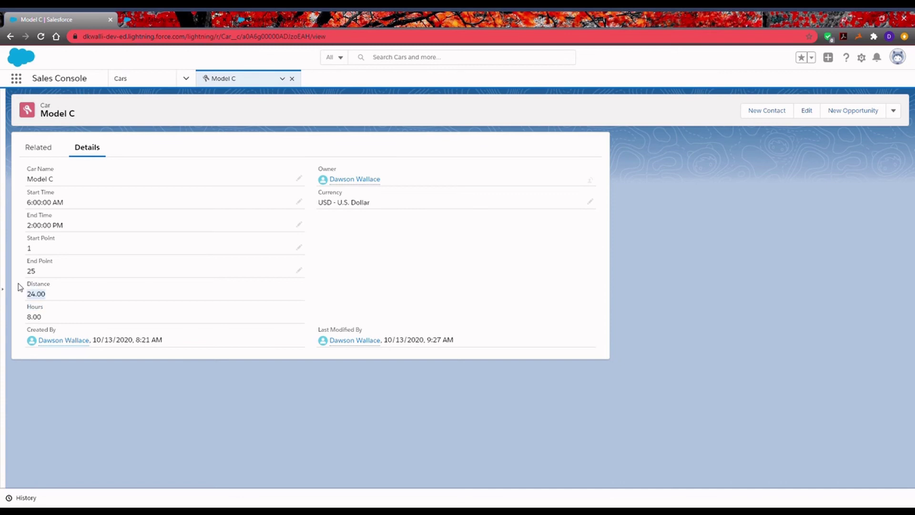
click(46, 312)
click(162, 19)
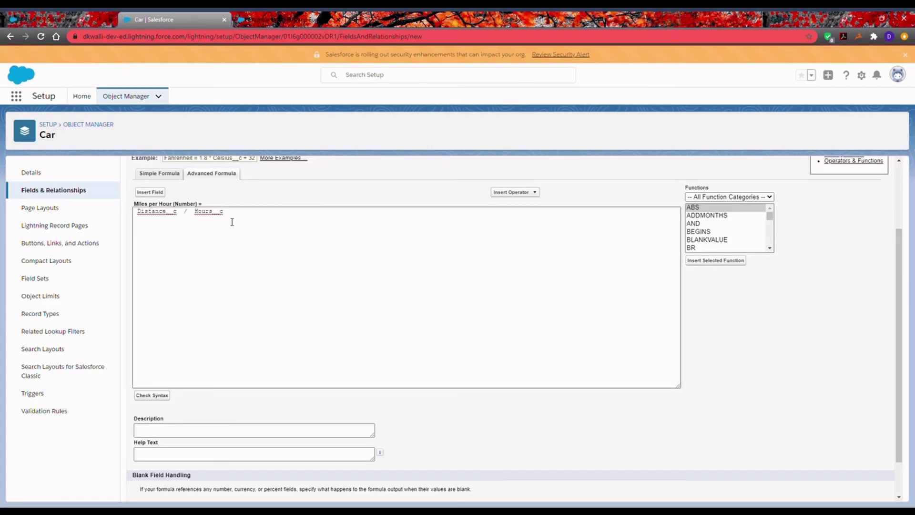
drag(141, 216, 347, 230)
click(596, 366)
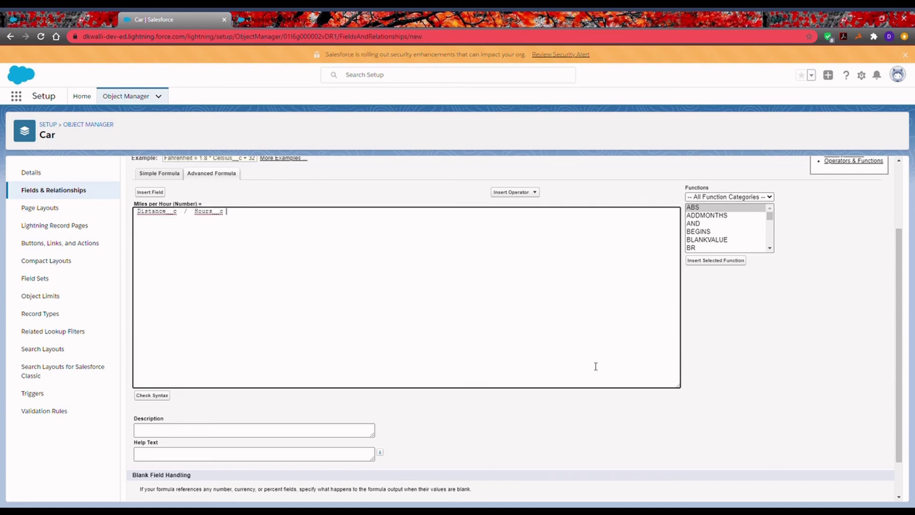
Make the Miles per Hour field visible to all profiles and save it with the default page layout placement
scroll(533, 417, down, 1)
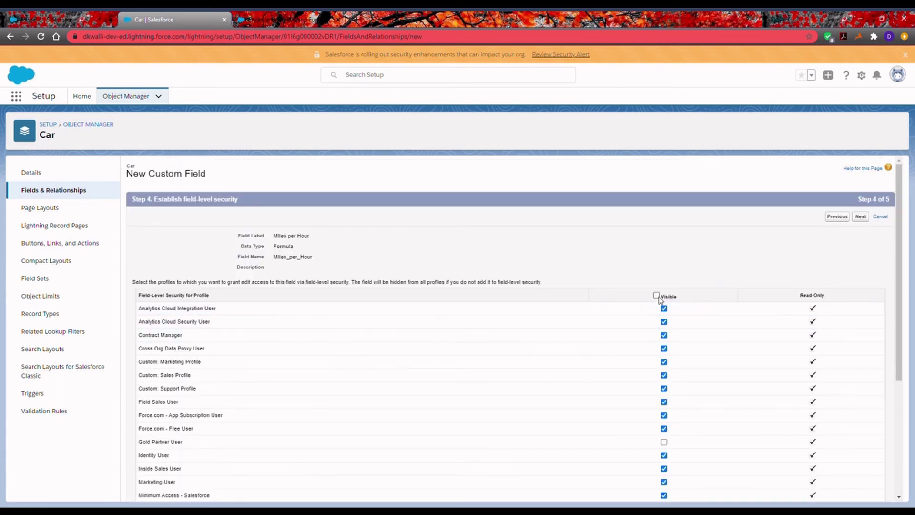
click(656, 295)
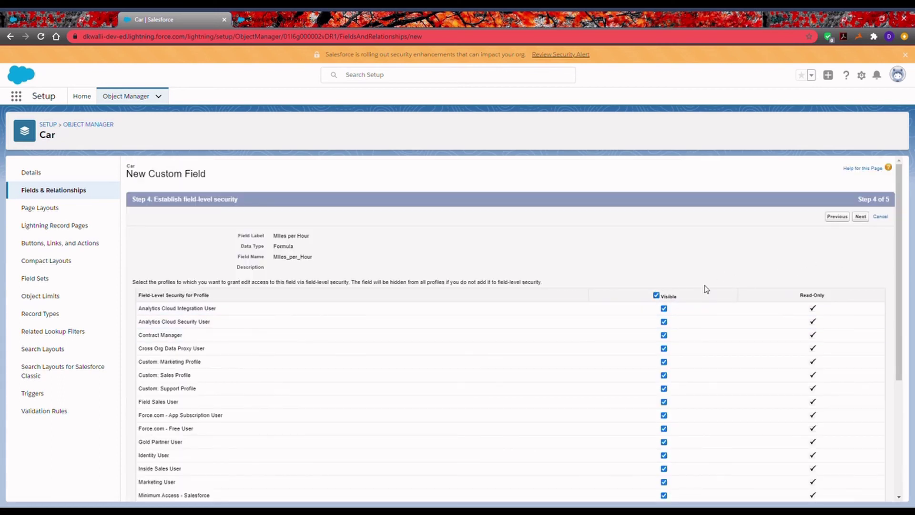
click(861, 217)
click(867, 217)
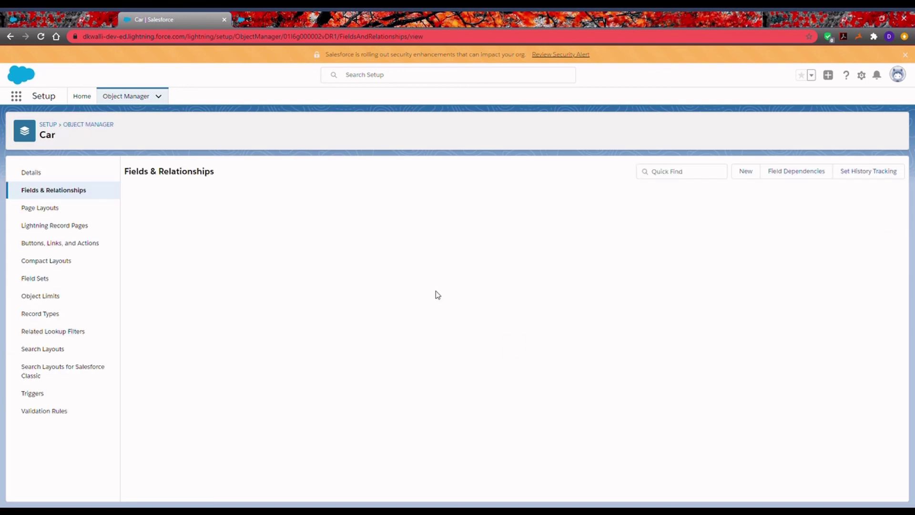
Reload the Model C record and check its Miles per Hour field
click(57, 20)
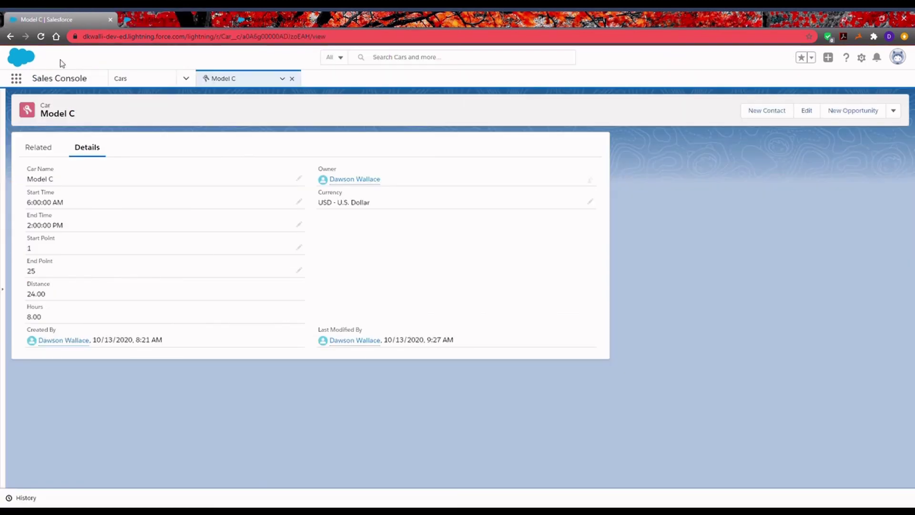
click(40, 36)
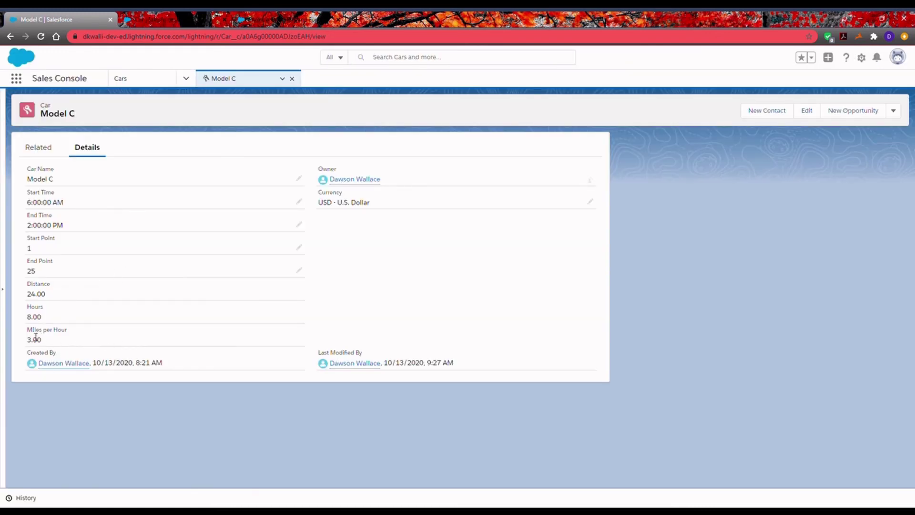
drag(32, 333, 60, 337)
click(95, 337)
Set Model C's End Point to 20 and its Start Time to 10:00 AM, and save the record
click(300, 271)
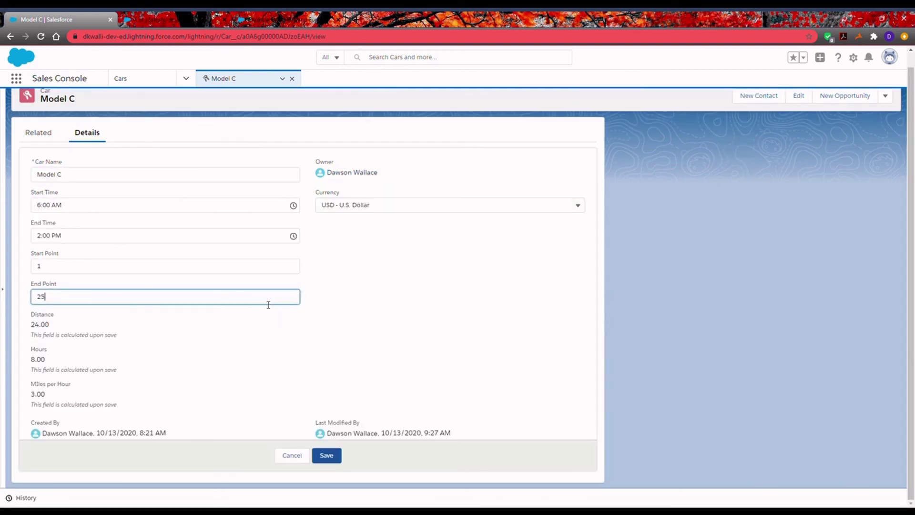
key(BackSpace)
text(0)
click(110, 212)
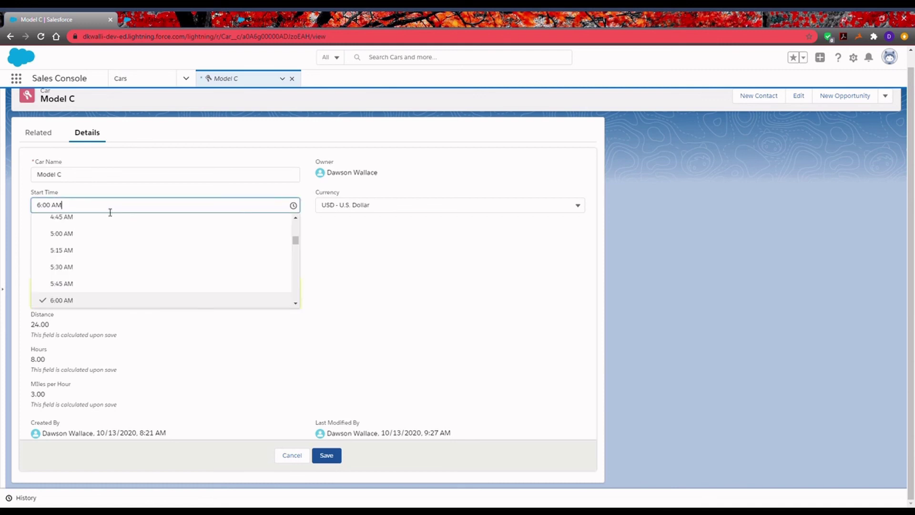
scroll(96, 278, down, 5)
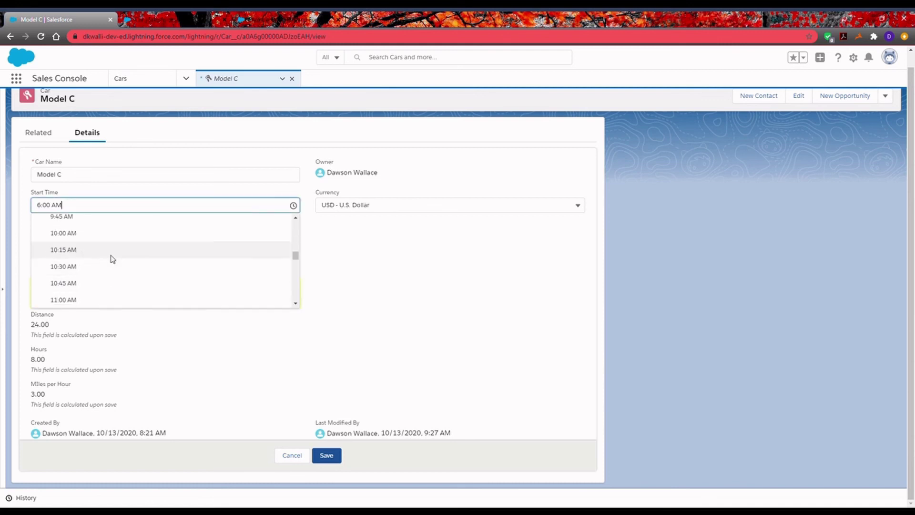
click(91, 236)
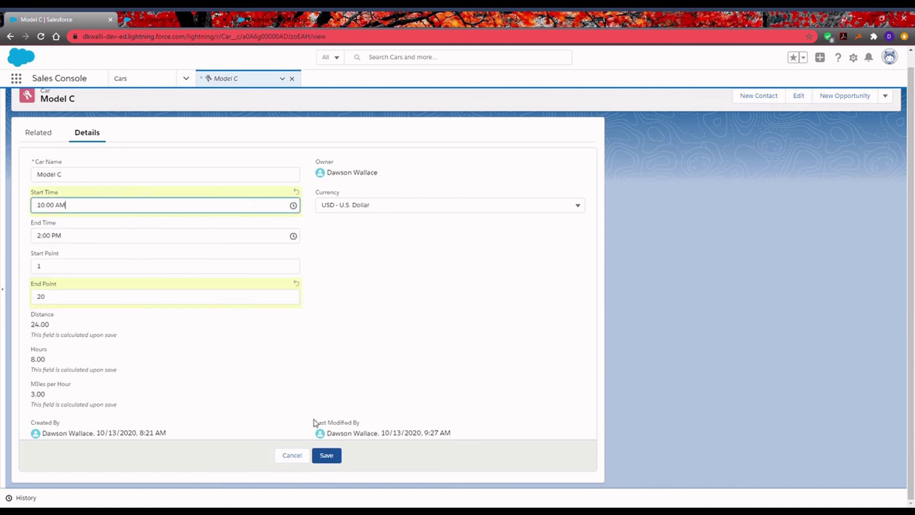
click(327, 456)
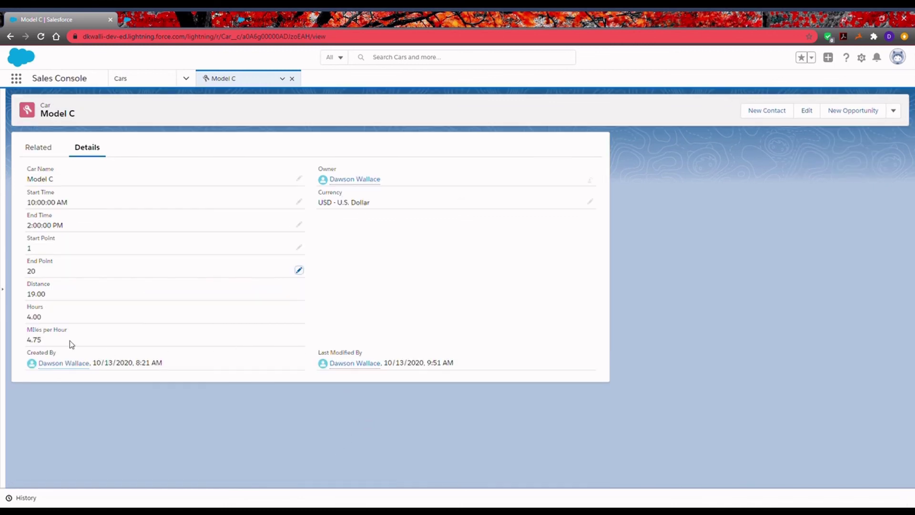